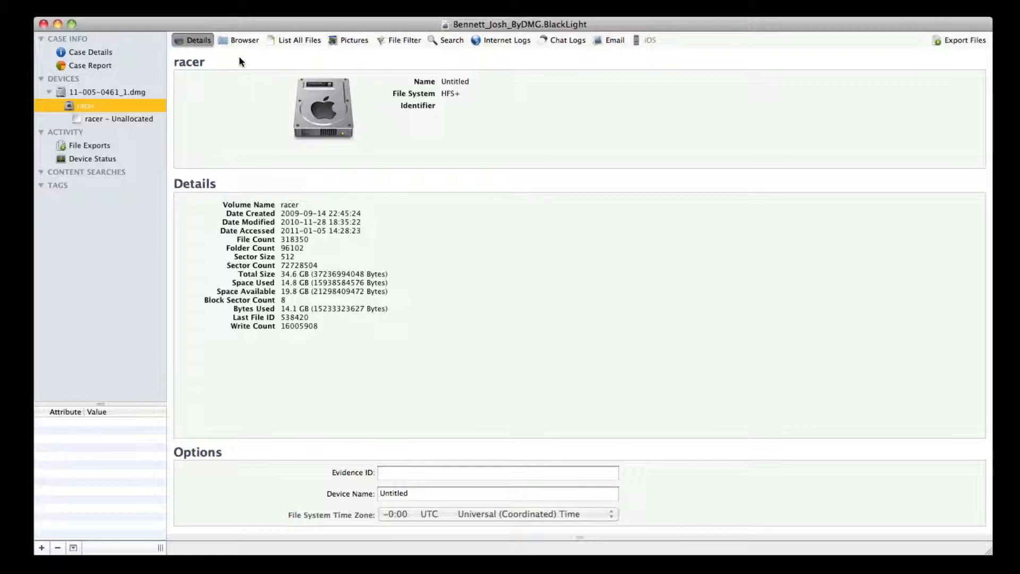
- Open the File Filter for the racer volume and require all of the conditions to be met
click(404, 42)
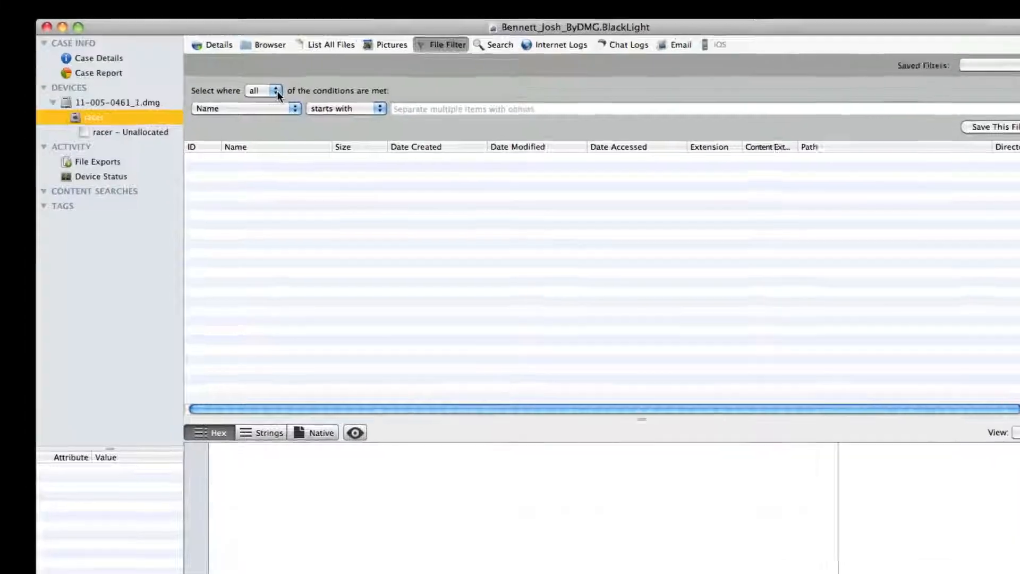
click(276, 91)
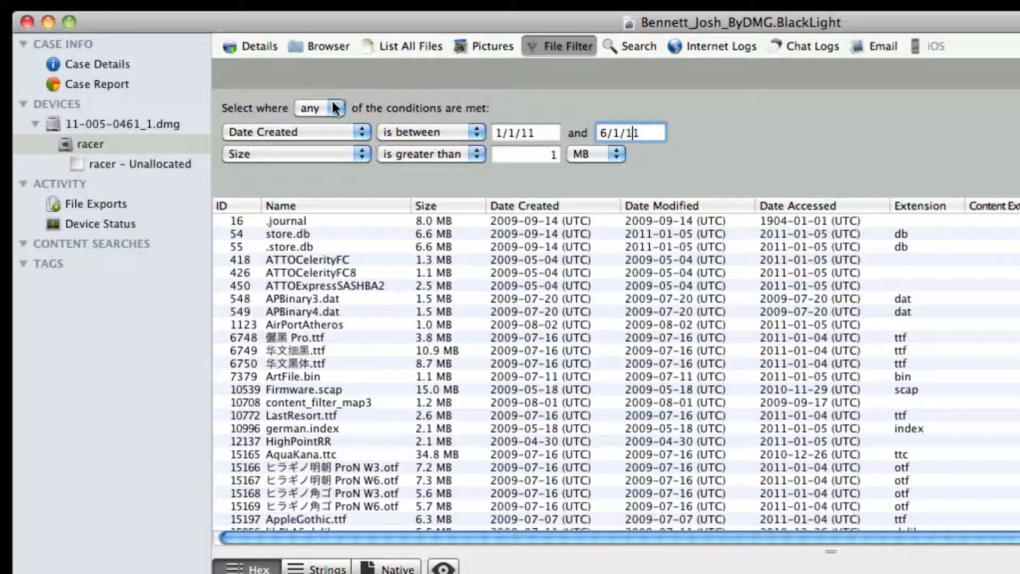
click(330, 106)
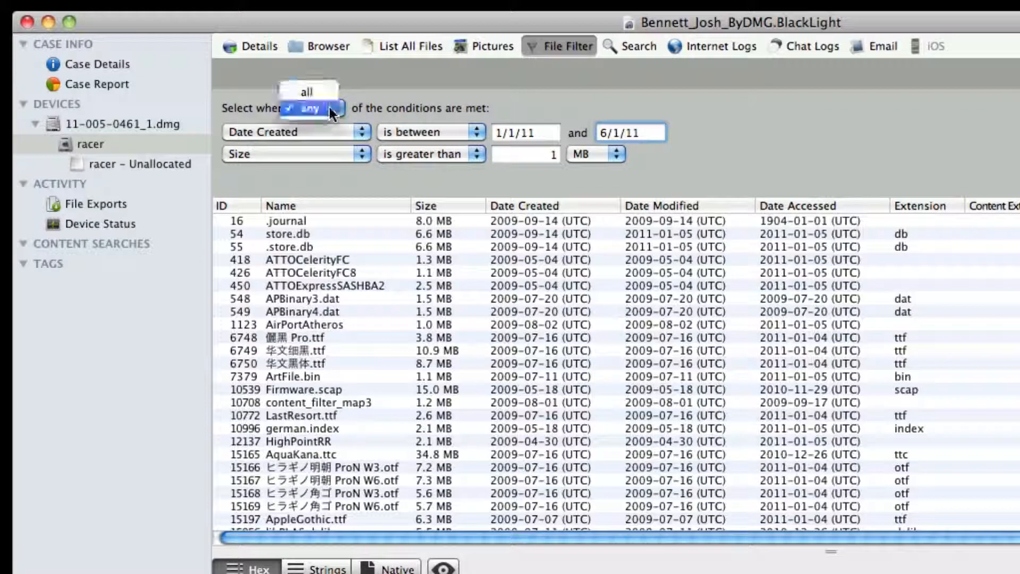
click(321, 94)
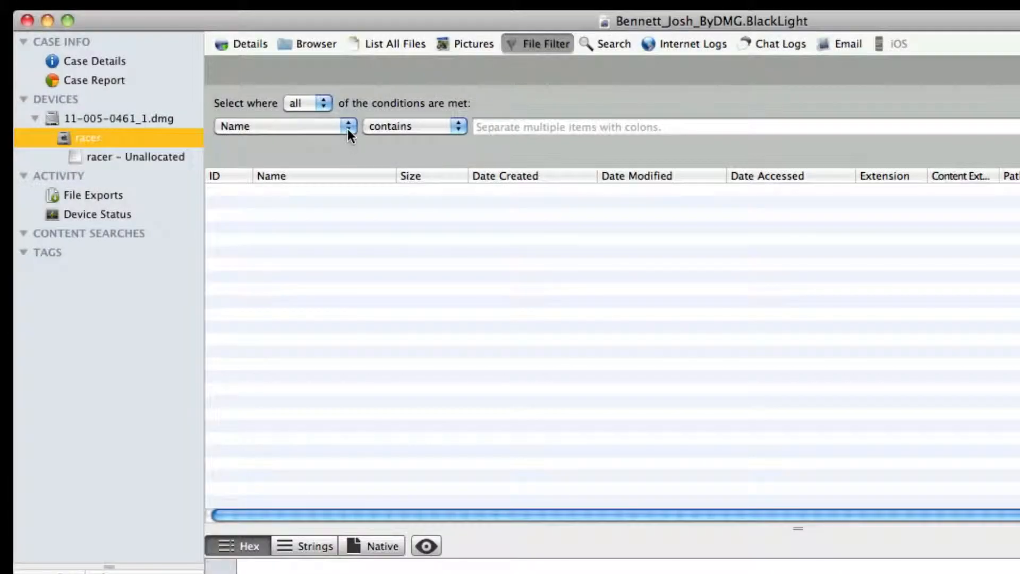
- Base the filter condition on Size and open its comparison options
click(348, 128)
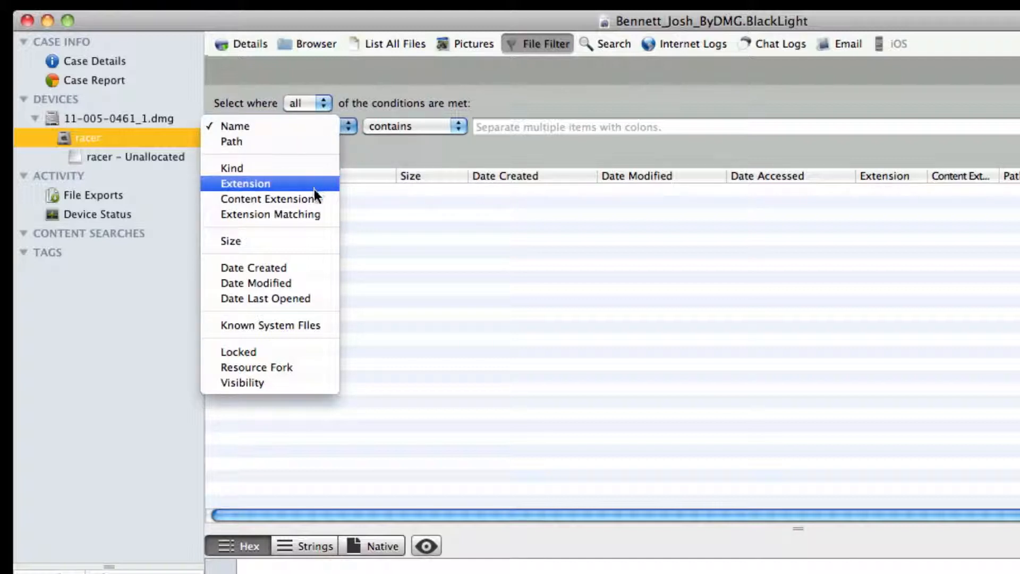
click(307, 237)
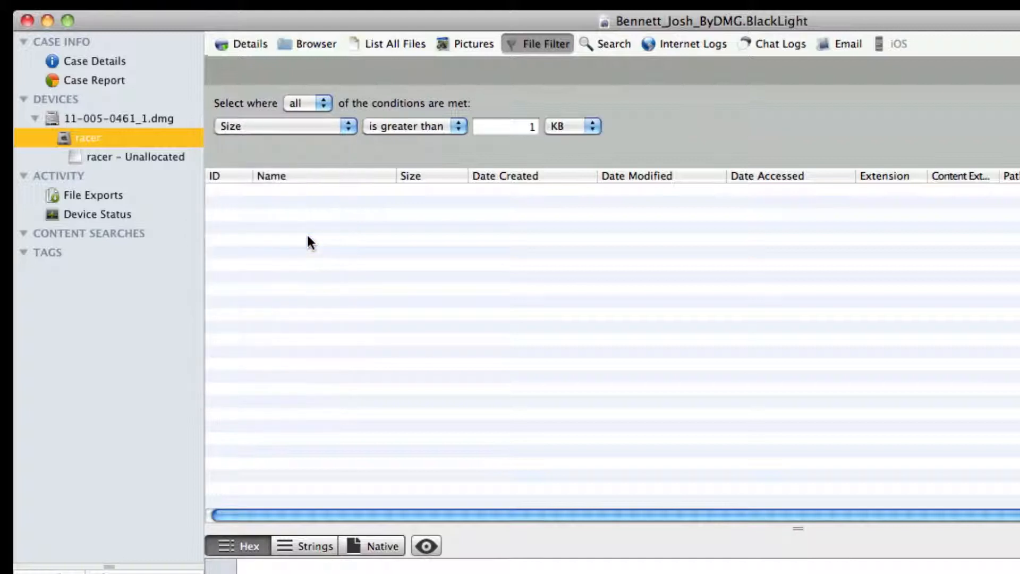
click(458, 130)
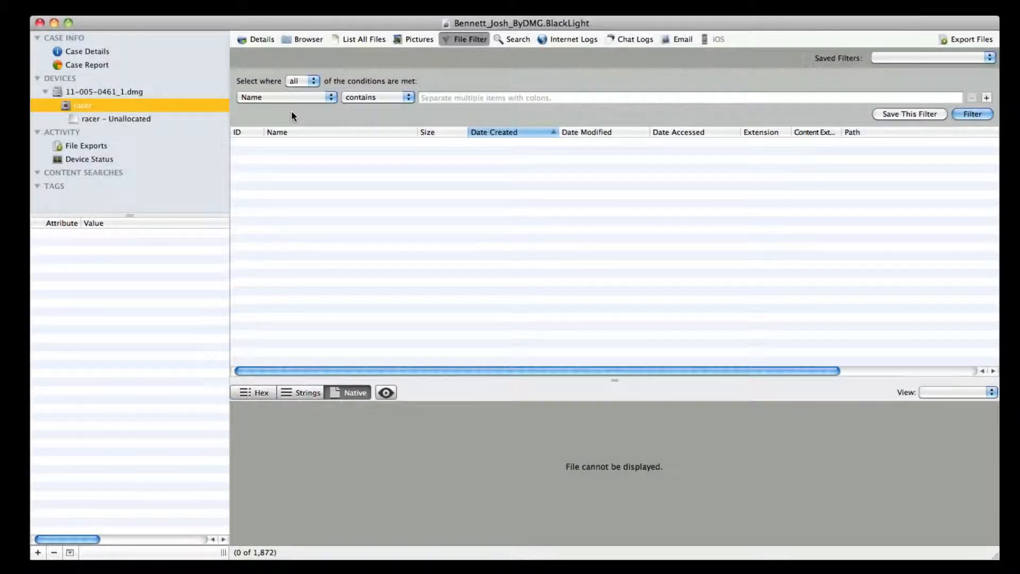
- Filter the racer volume for files whose Extension contains jpg
click(285, 96)
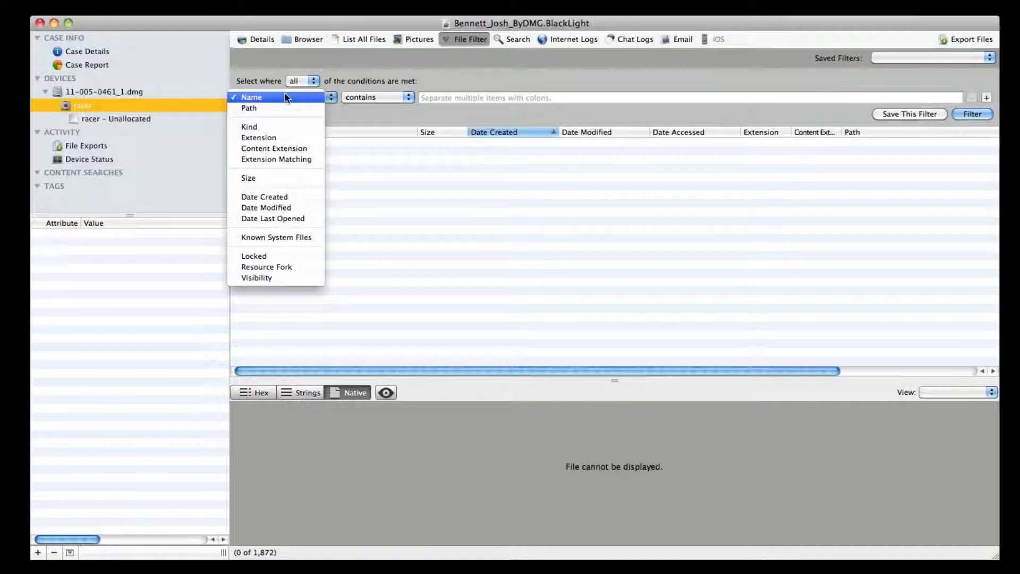
click(283, 139)
click(375, 98)
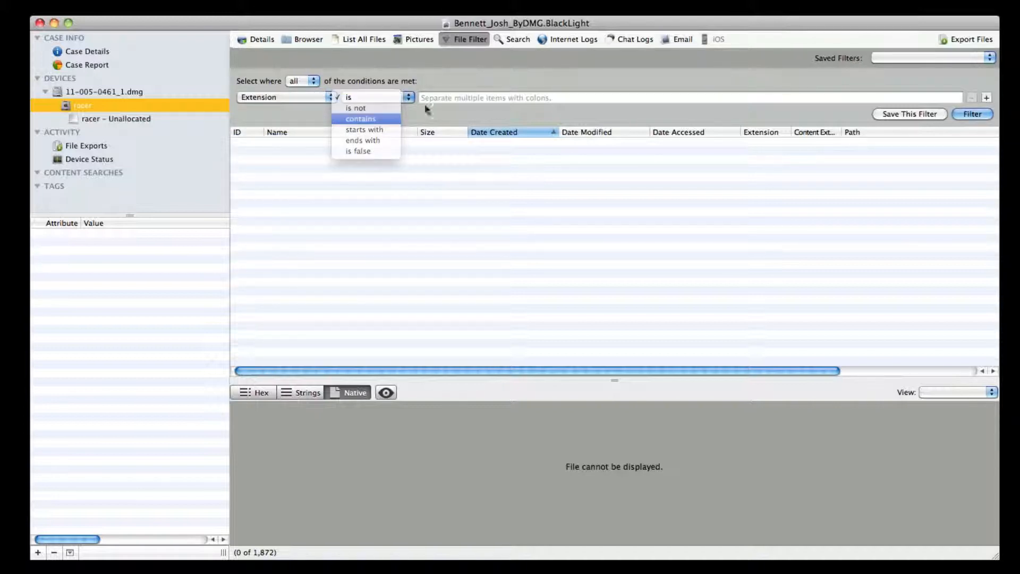
click(439, 100)
text(jpg)
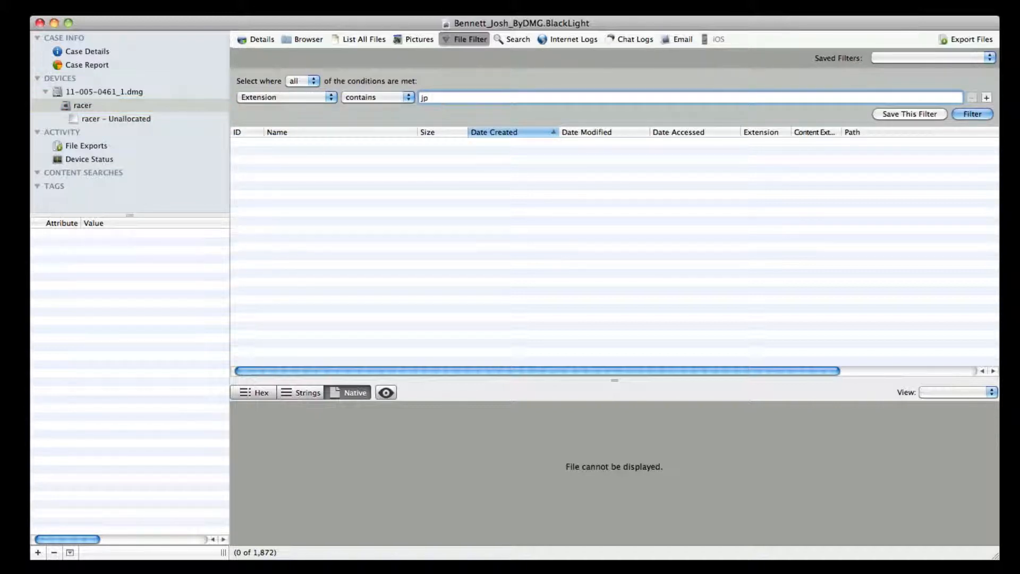
click(980, 116)
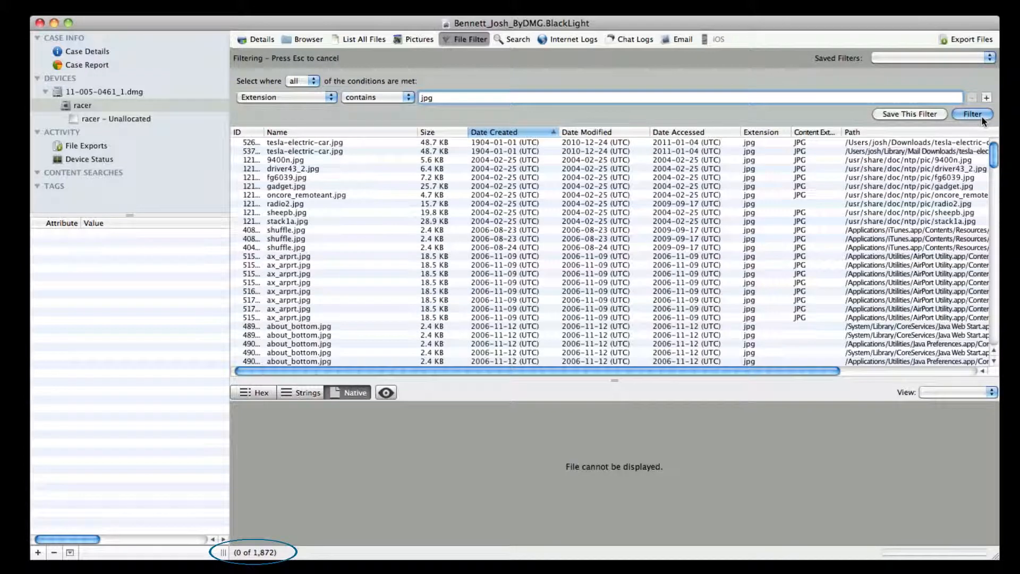
- Add a Known System Files condition set to Ignore Known System Files and run the filter
click(985, 97)
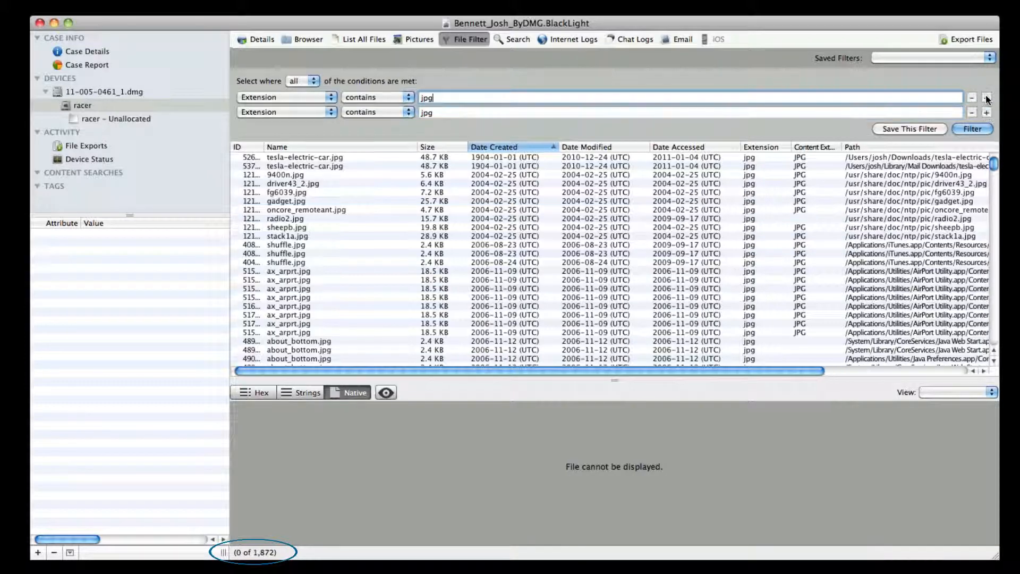
click(298, 113)
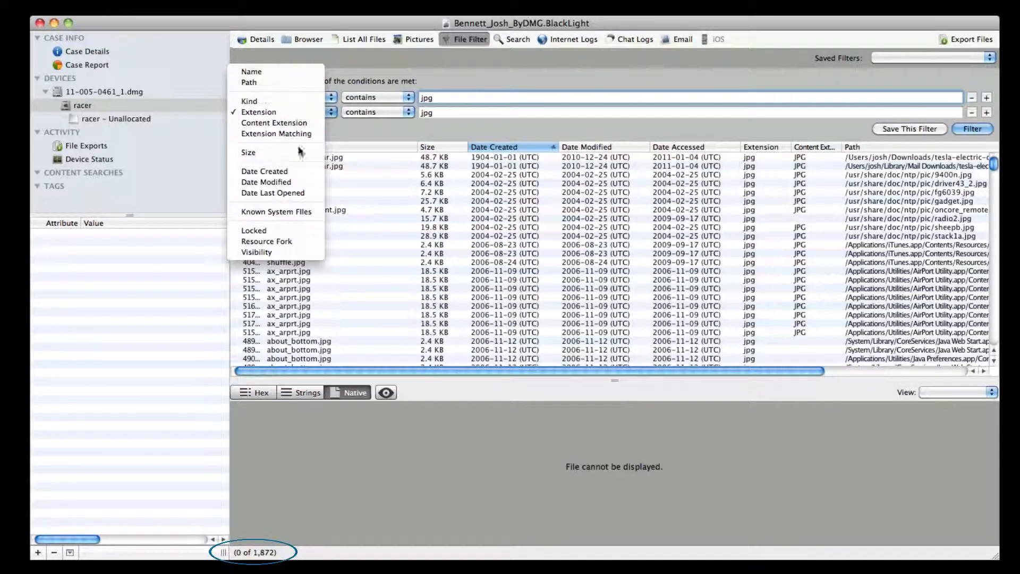
click(299, 211)
click(361, 112)
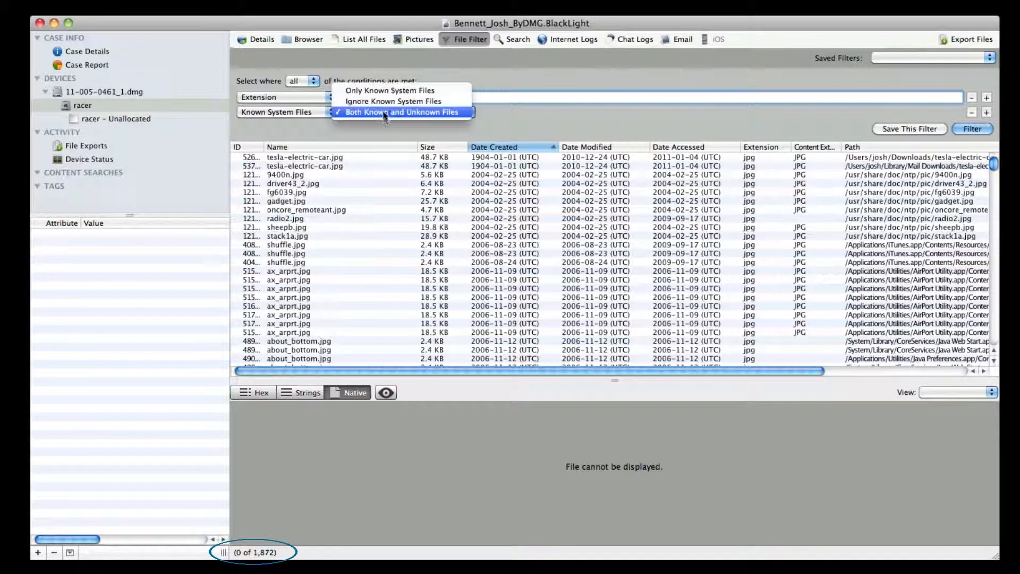
click(367, 100)
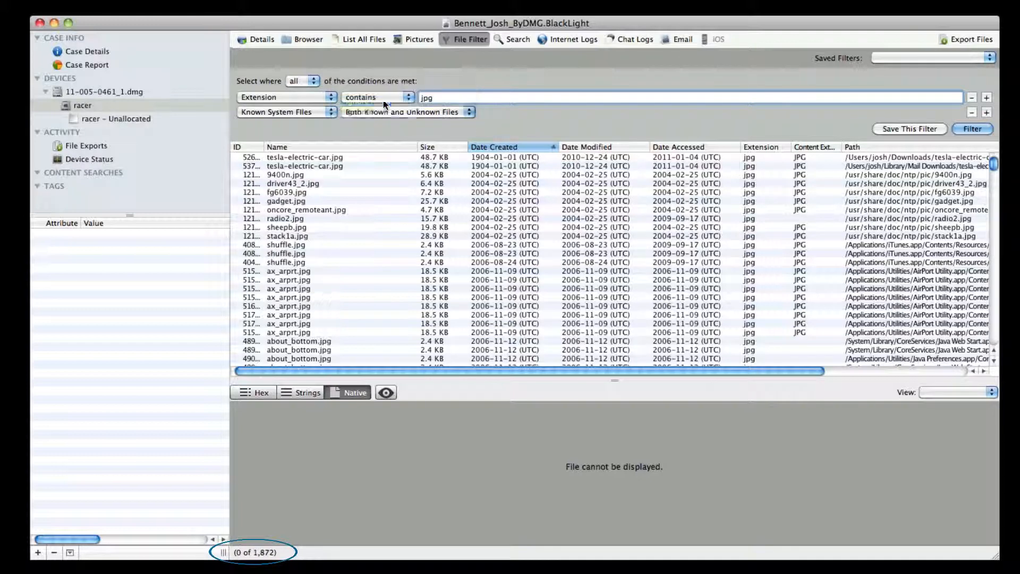
click(972, 129)
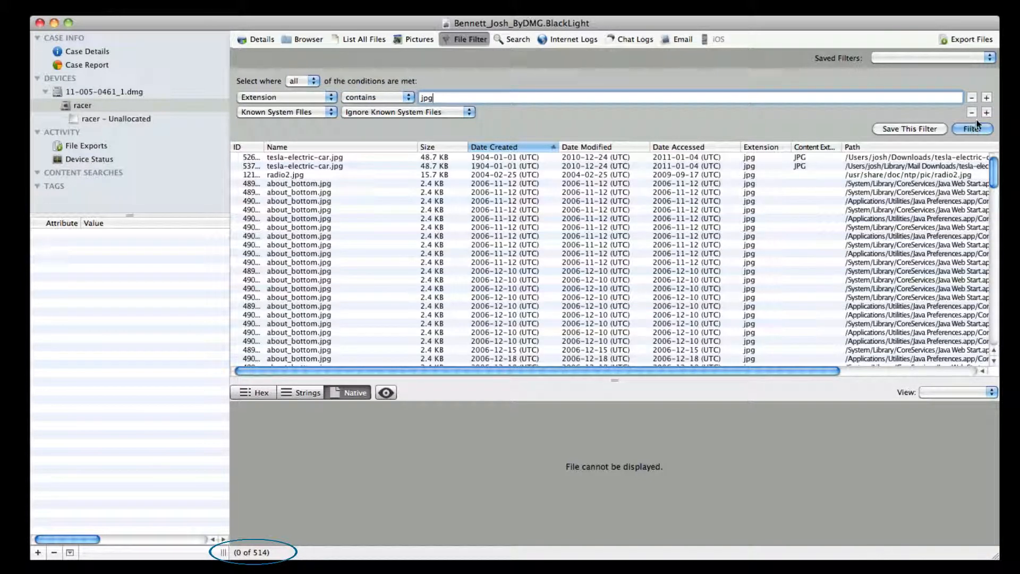
- Add a Path condition that contains the suspect's home folder path under /Users and run the filter
click(986, 112)
click(292, 128)
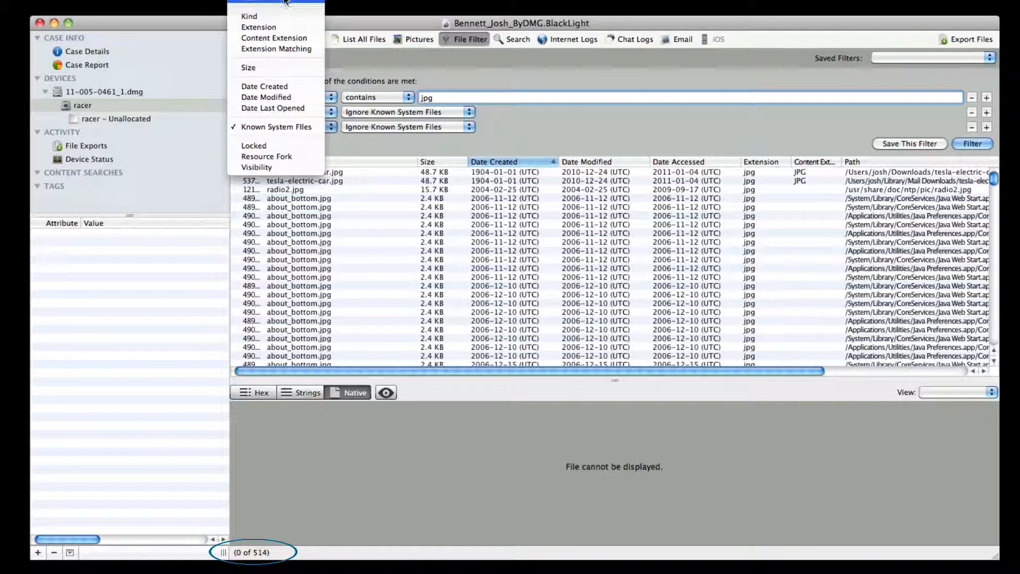
click(250, 4)
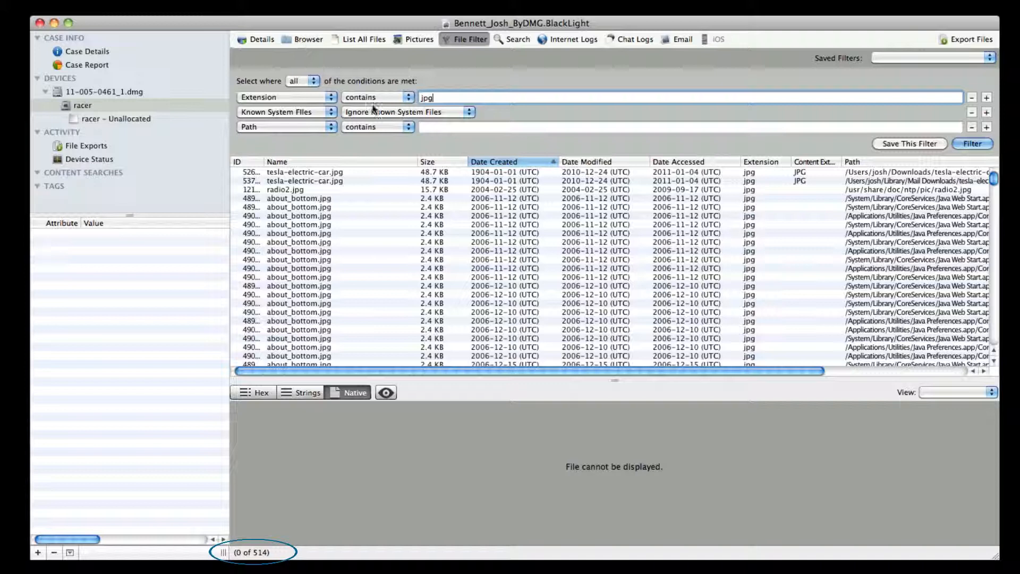
click(434, 128)
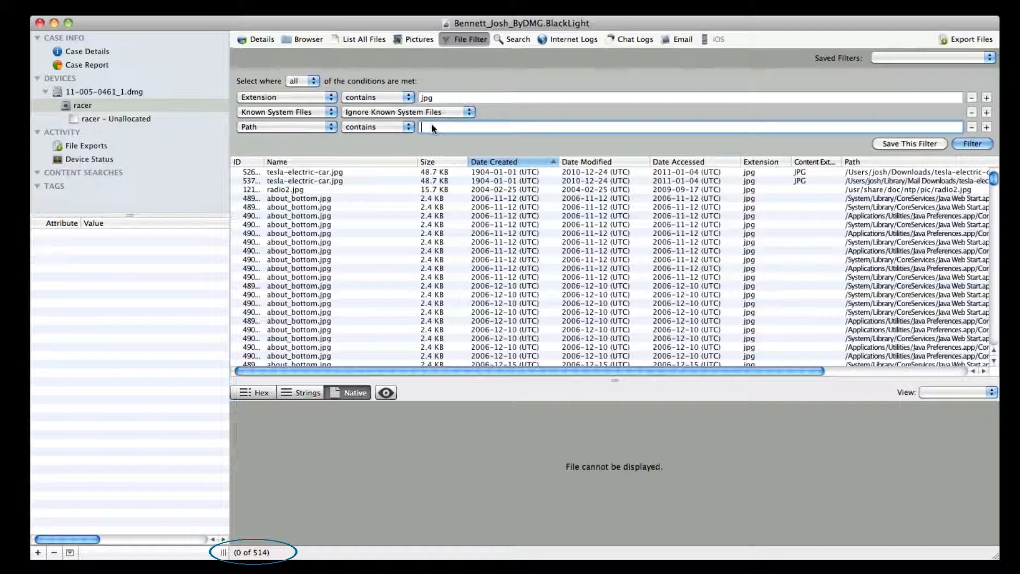
text(/Users/josh)
click(960, 143)
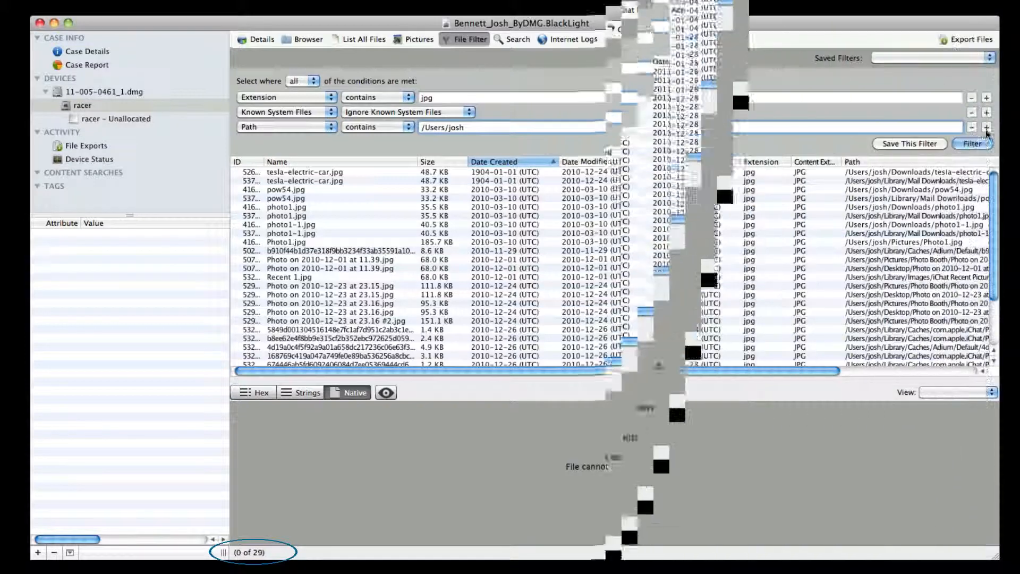
- Add a condition that Size is greater than 10 KB and run the filter
click(987, 128)
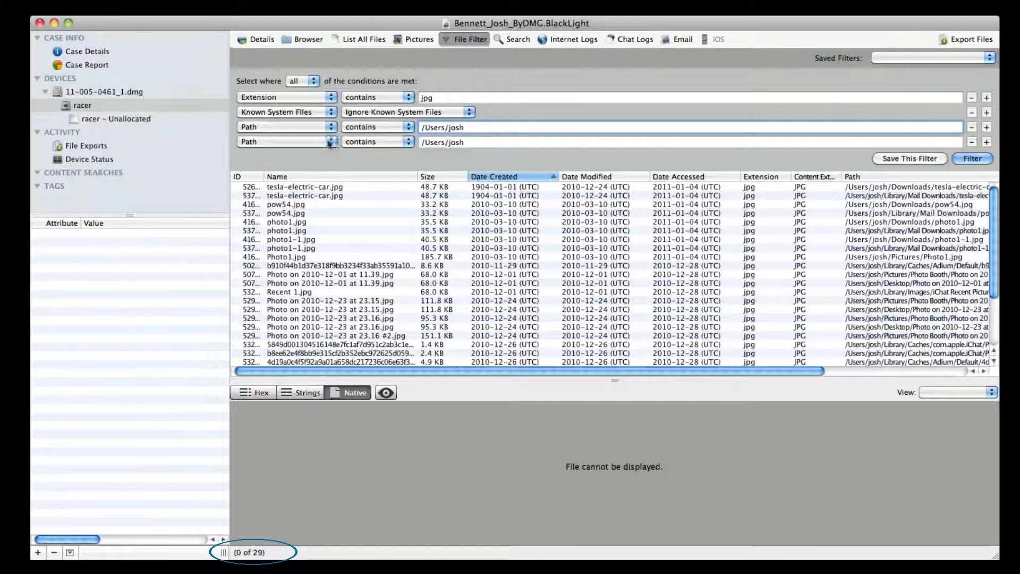
click(306, 141)
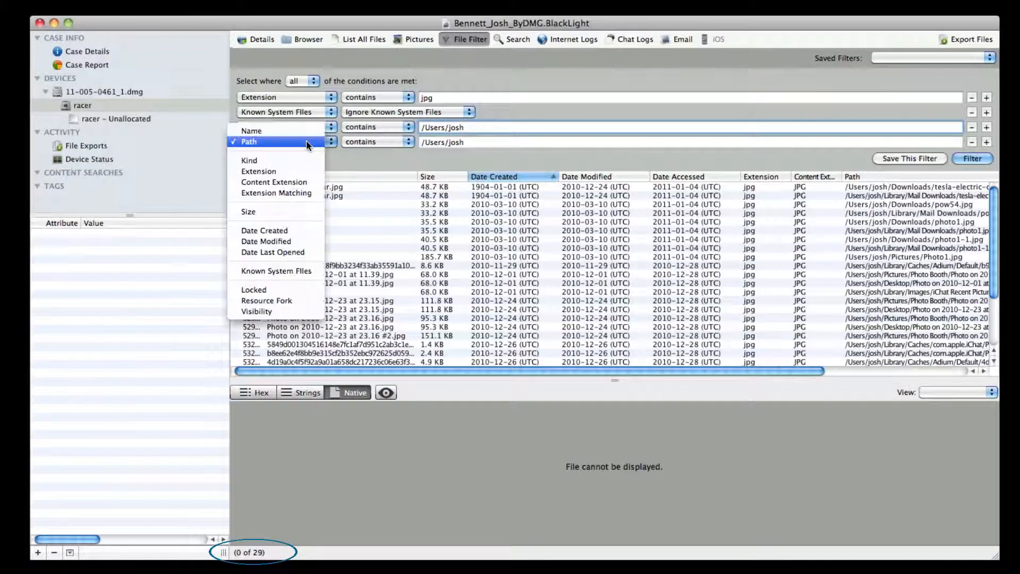
click(294, 211)
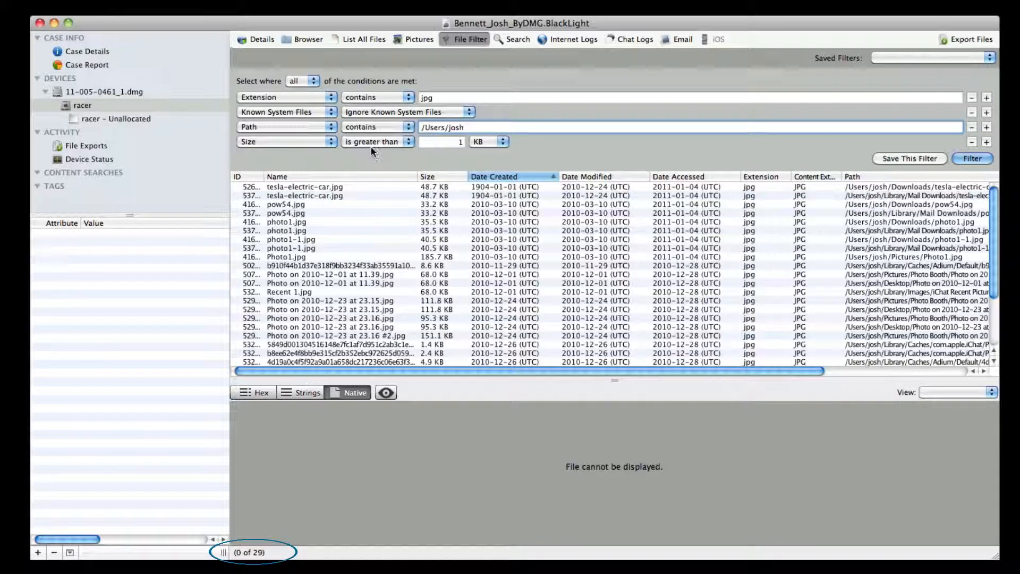
click(450, 142)
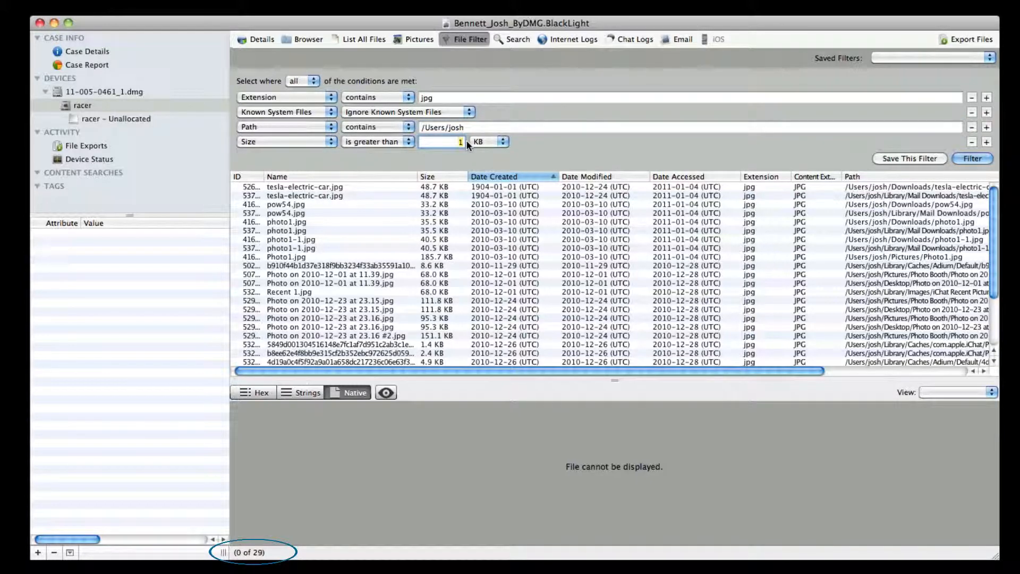
text(0)
click(967, 161)
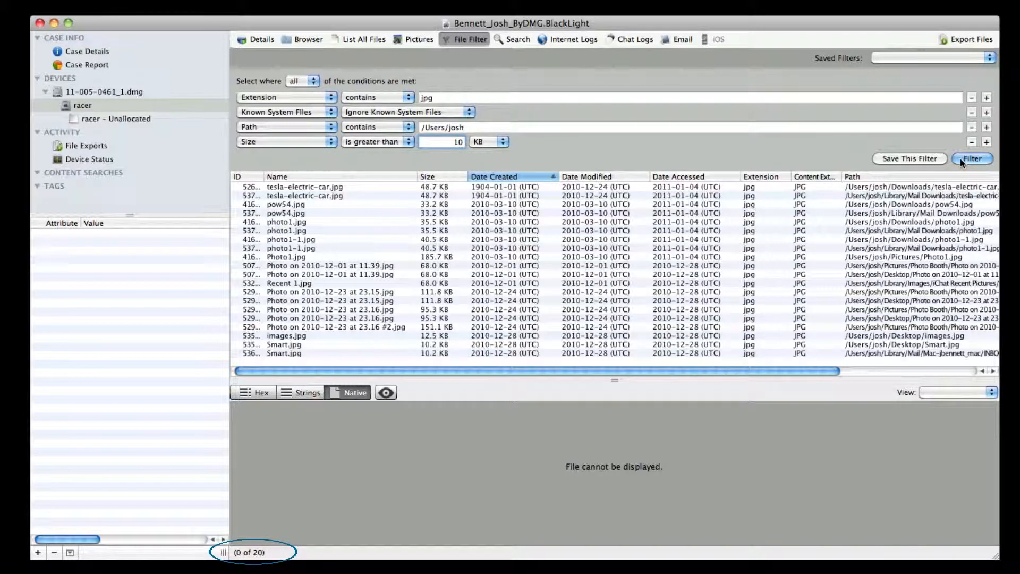
- Add a Date Created condition that uses the "is after" comparison
click(986, 142)
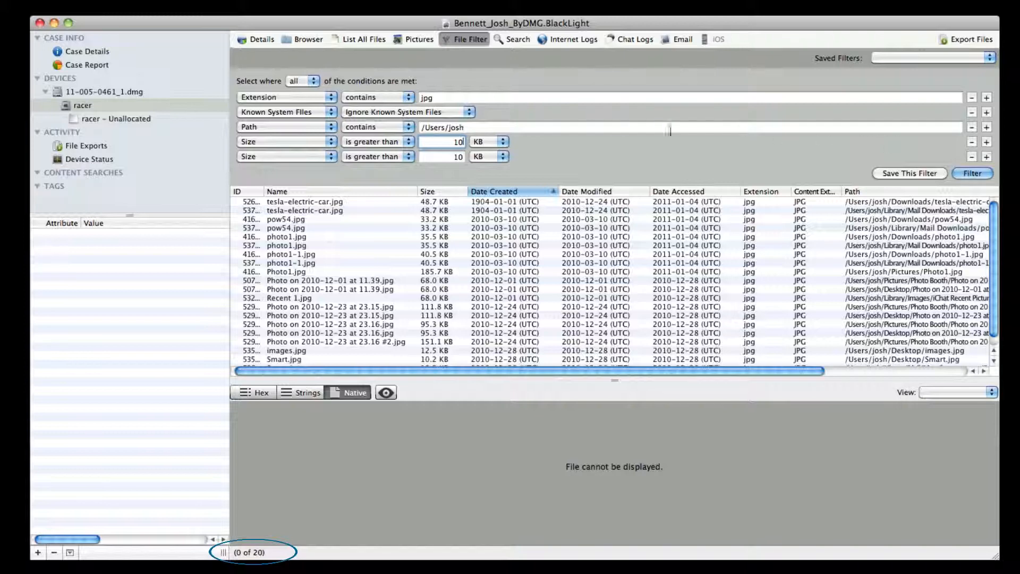
click(305, 158)
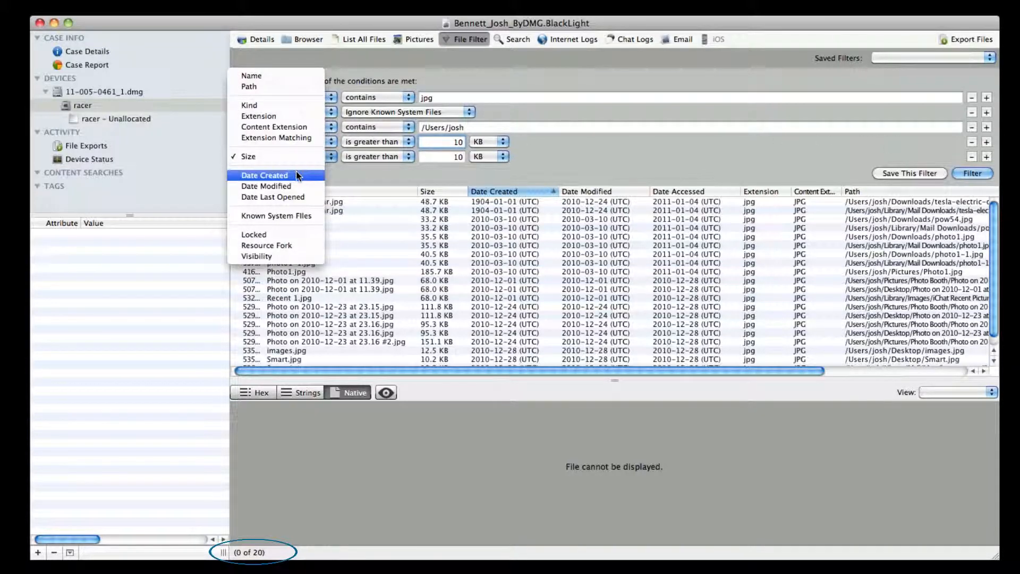
click(296, 173)
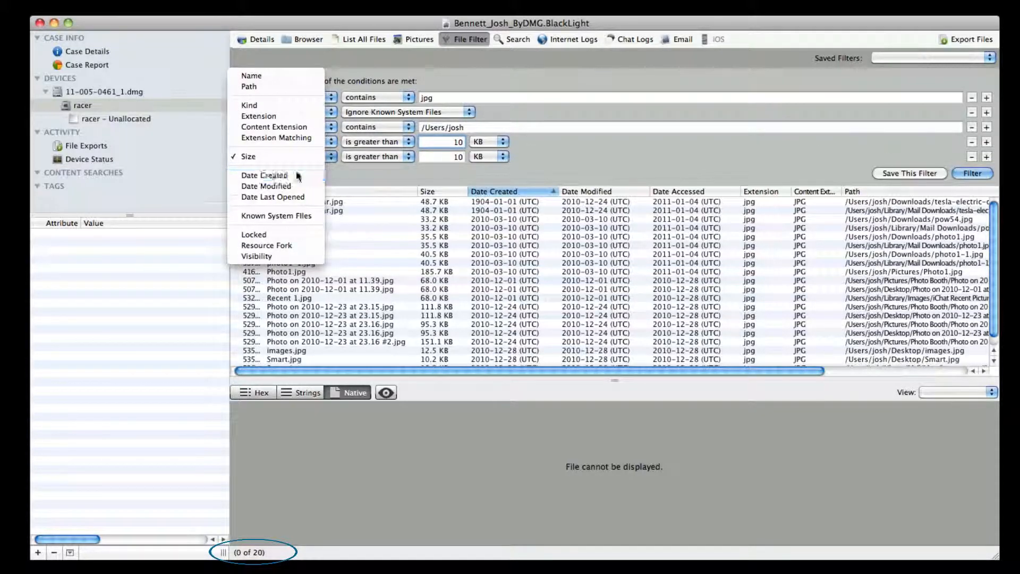
click(382, 157)
click(381, 178)
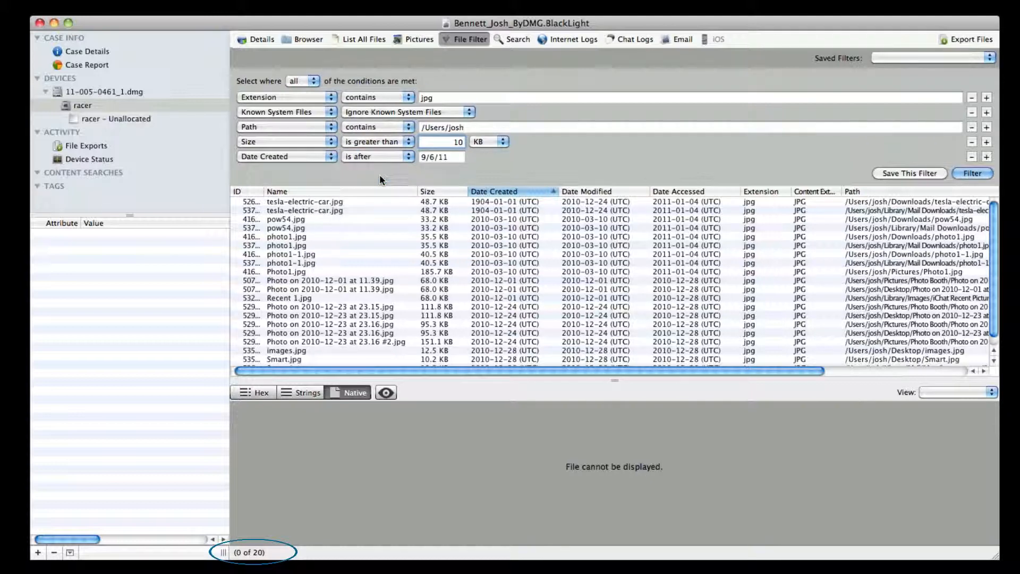
- Set the Date Created condition's date to December 1, 2010 and run the filter
click(451, 157)
click(502, 128)
key(Down)
key(Down)
key(Down)
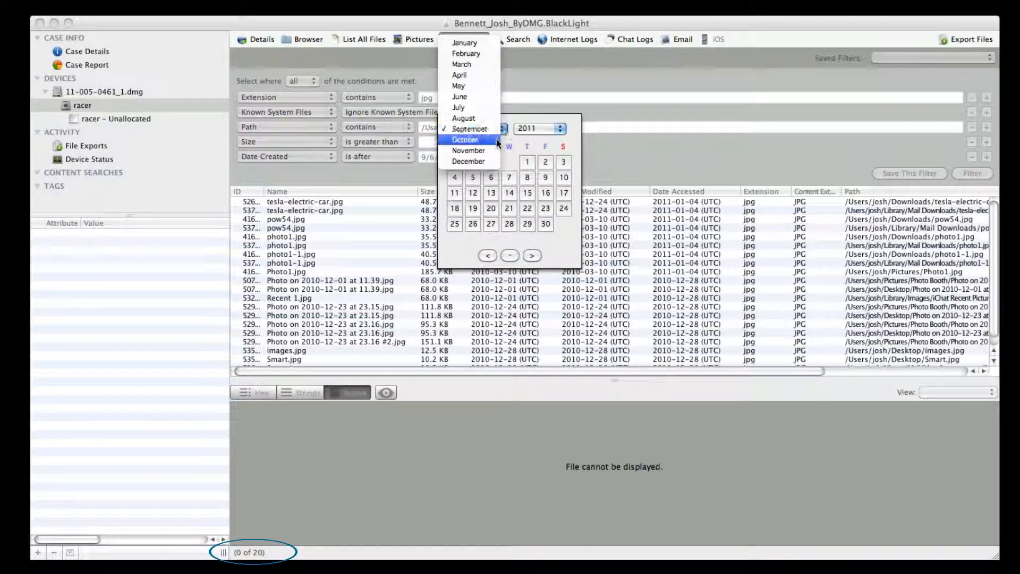
key(Return)
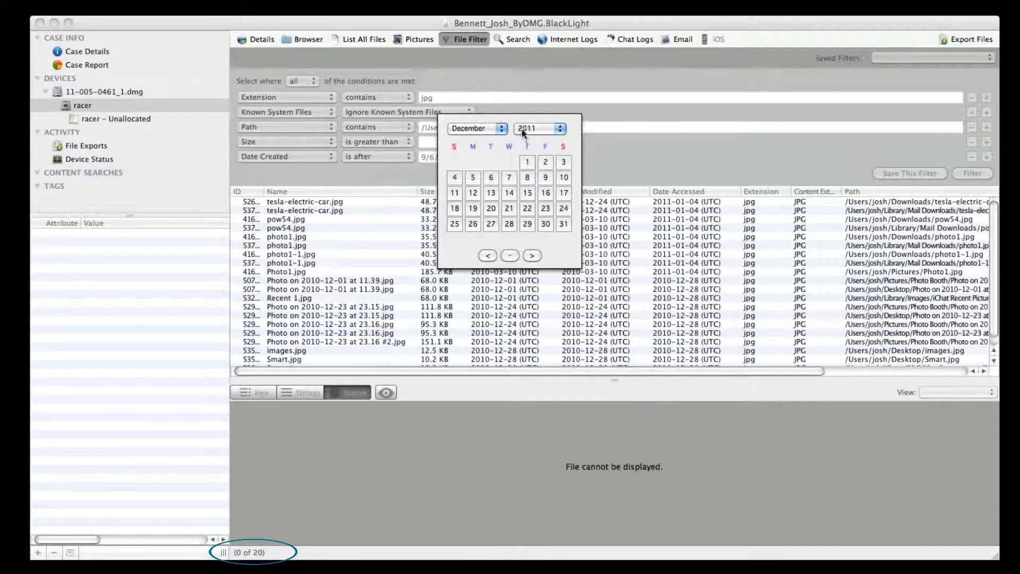
click(526, 129)
click(522, 117)
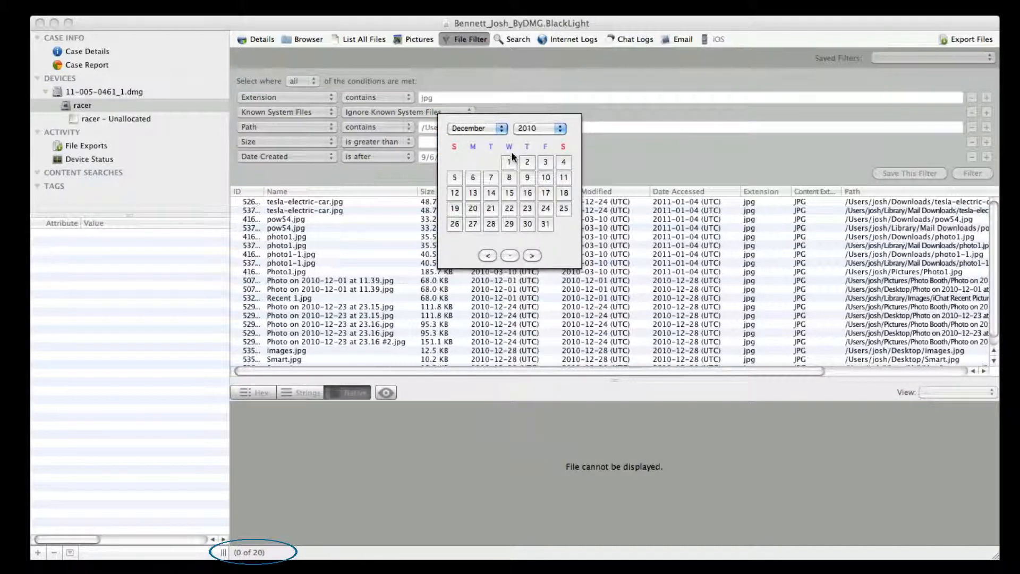
click(508, 161)
click(959, 173)
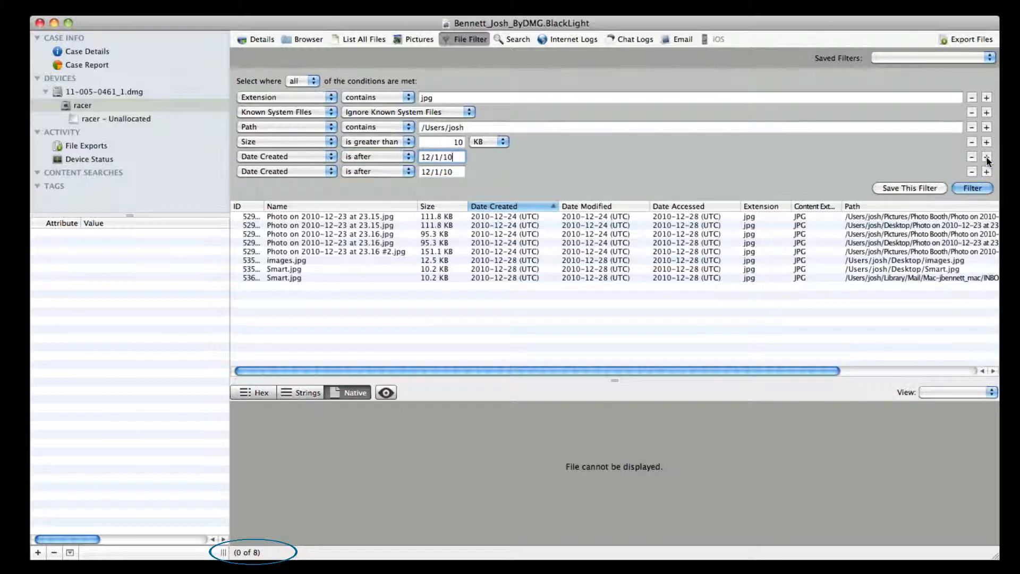
- Change the duplicated Date Created condition to Resource Fork with "only files with a Resource Fork" and run the filter
click(301, 174)
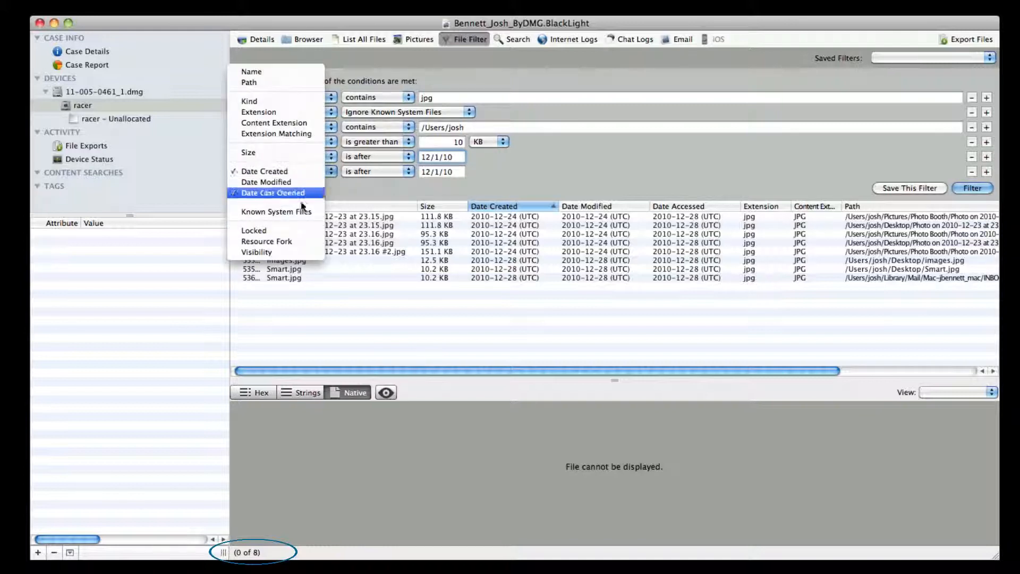
click(301, 240)
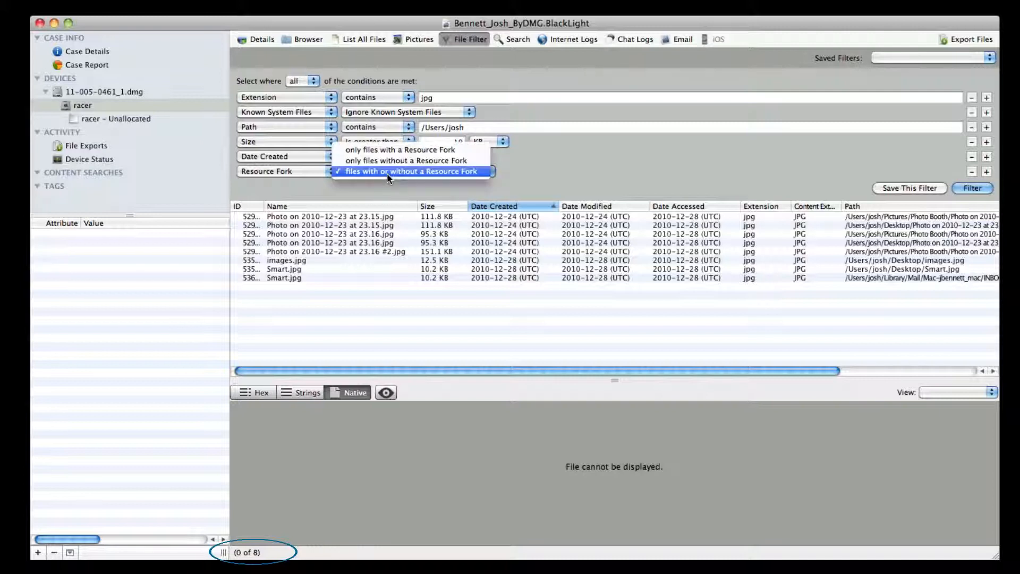
click(387, 173)
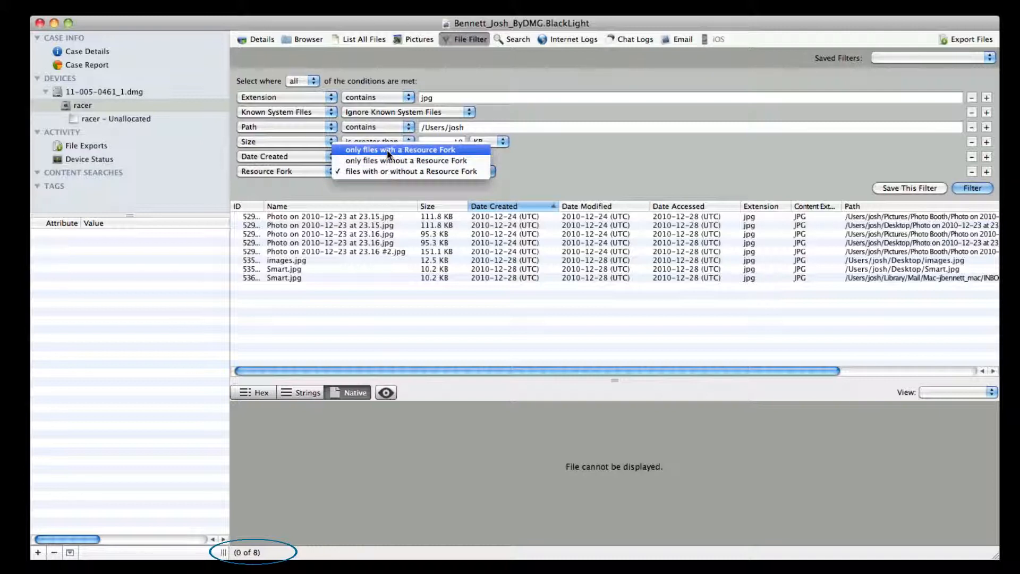
click(387, 152)
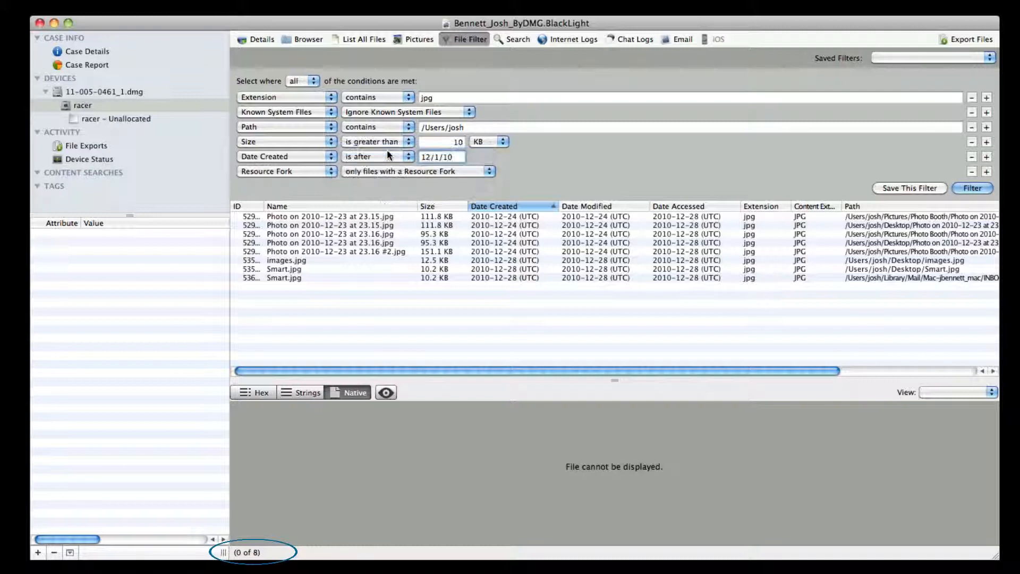
click(971, 188)
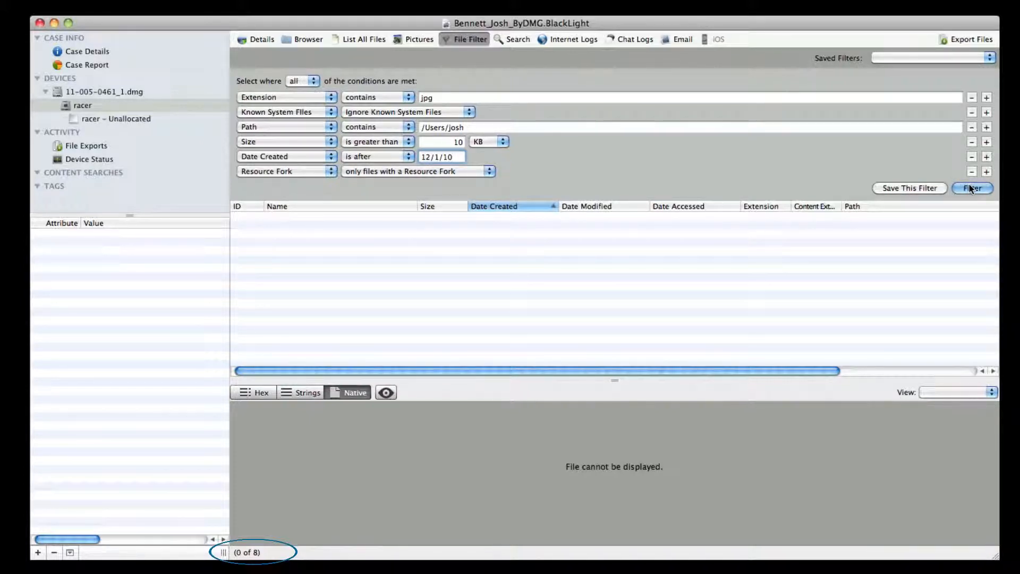
- Remove the Resource Fork condition and rerun the filter with the remaining conditions
click(972, 172)
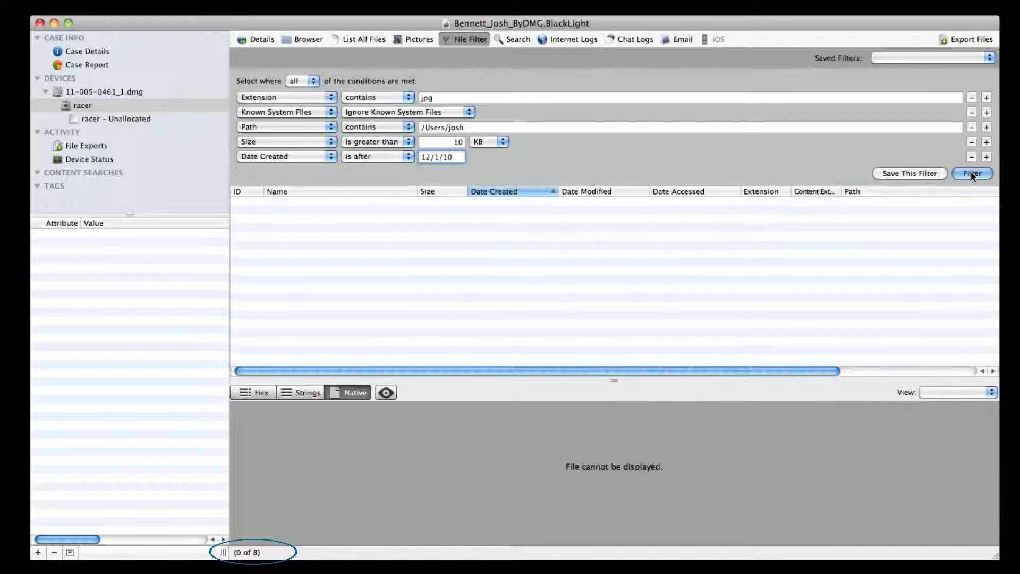
click(972, 174)
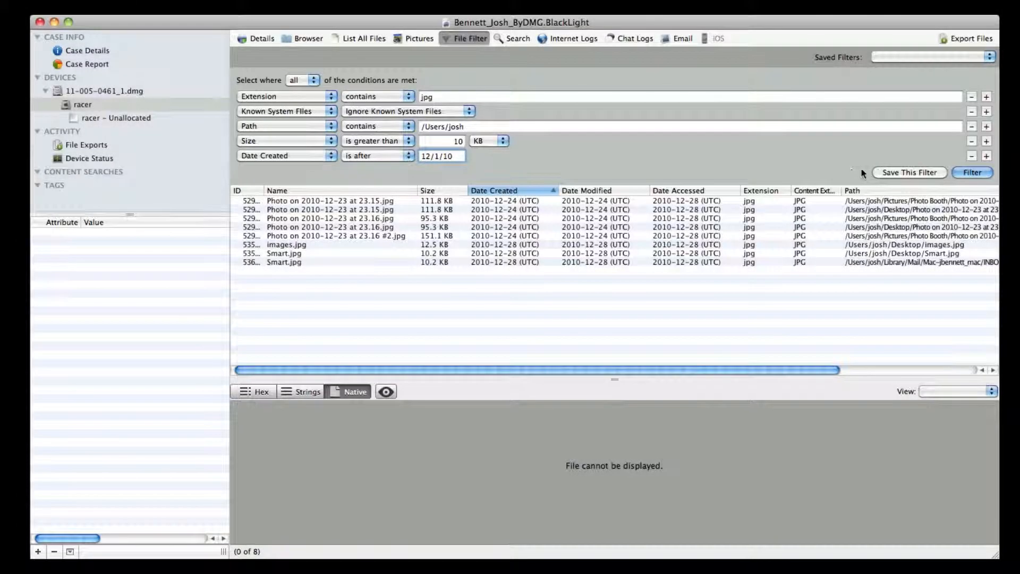
- Save the current set of filter conditions under the name "Filter 1" and check the saved filters
click(885, 171)
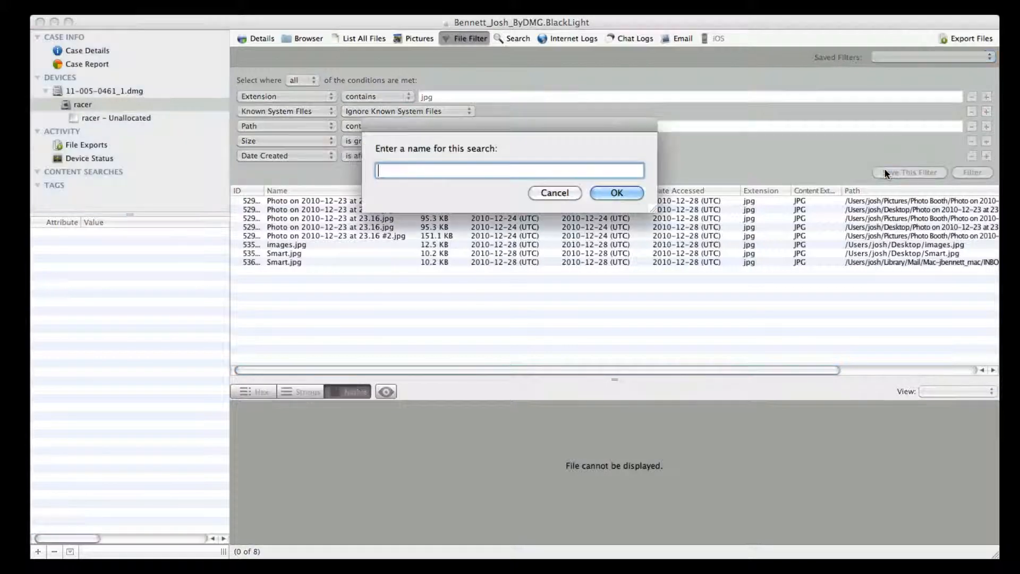
text(Filter )
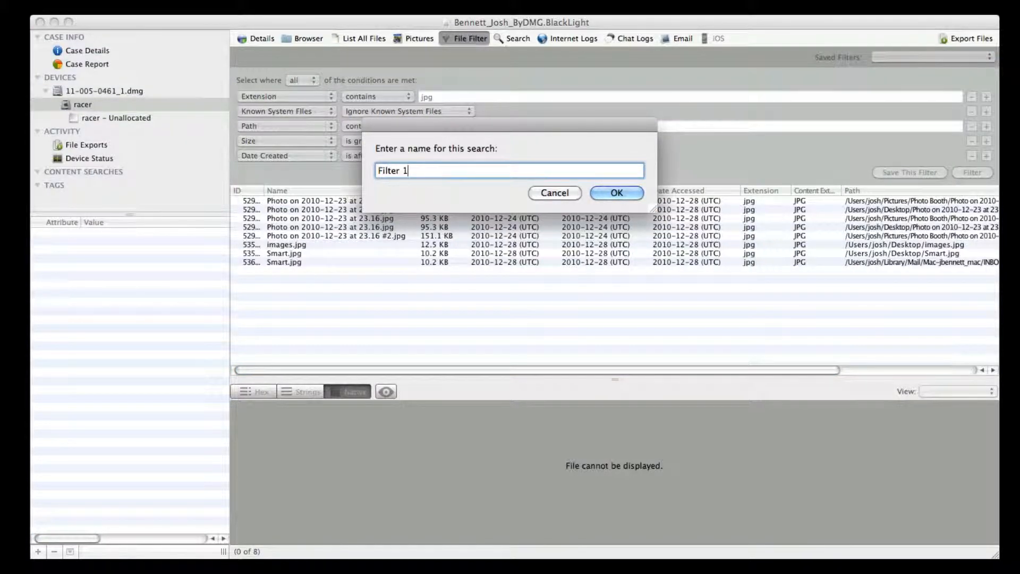
text(1)
click(616, 193)
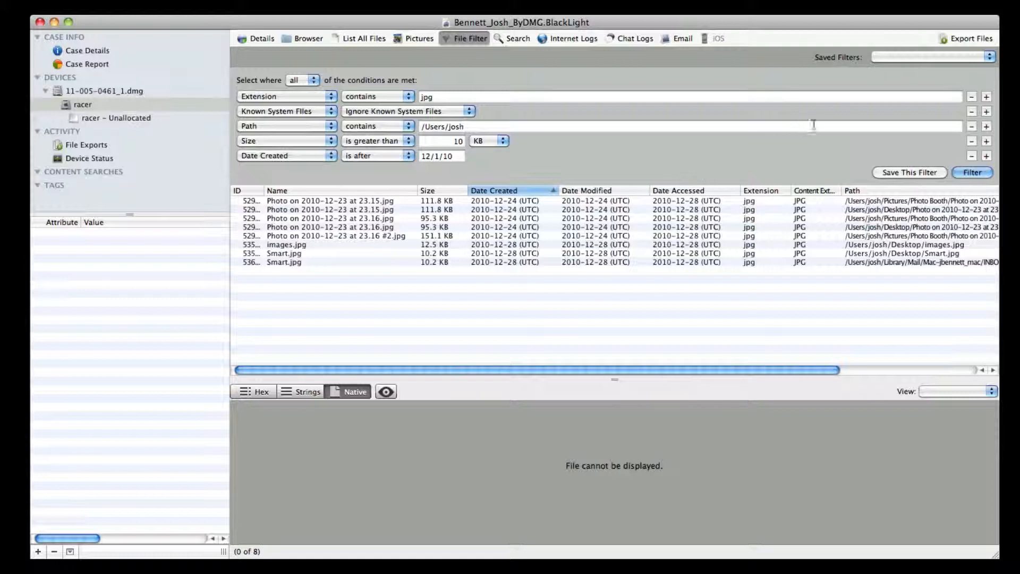
click(898, 59)
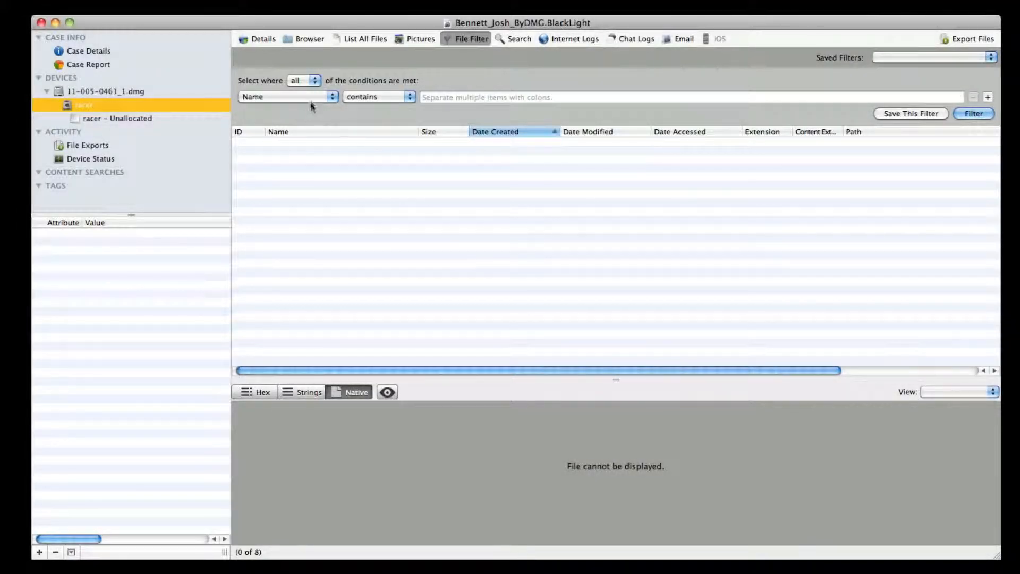
- In the new filter, make the condition Date Modified is between and set its start date to November 25, 2010
click(311, 99)
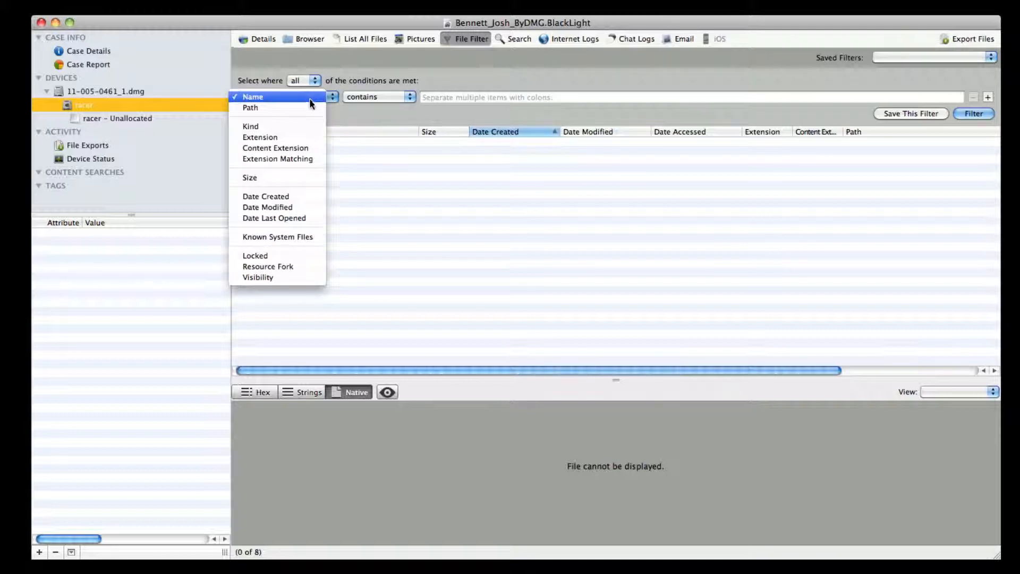
click(305, 207)
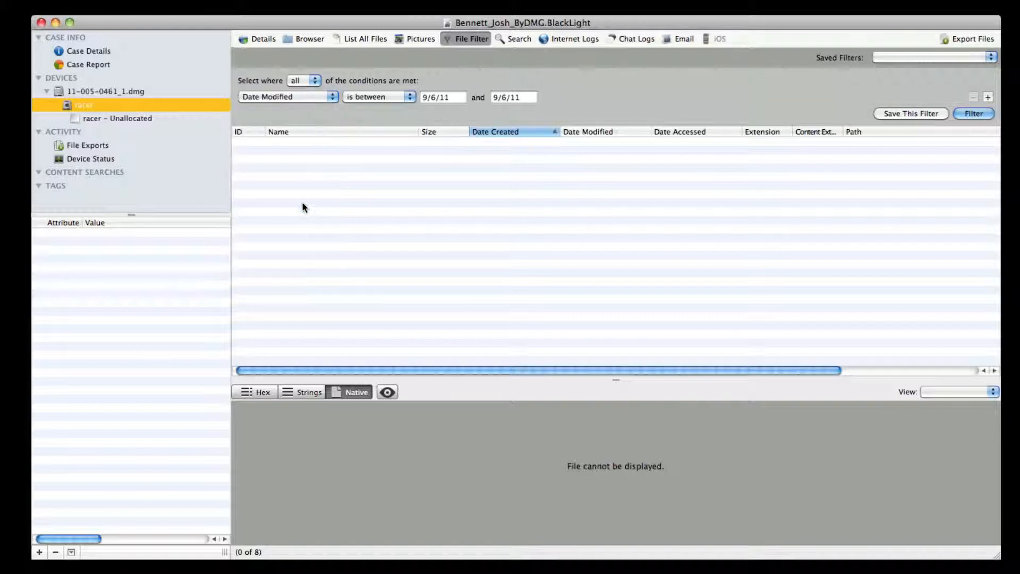
click(453, 99)
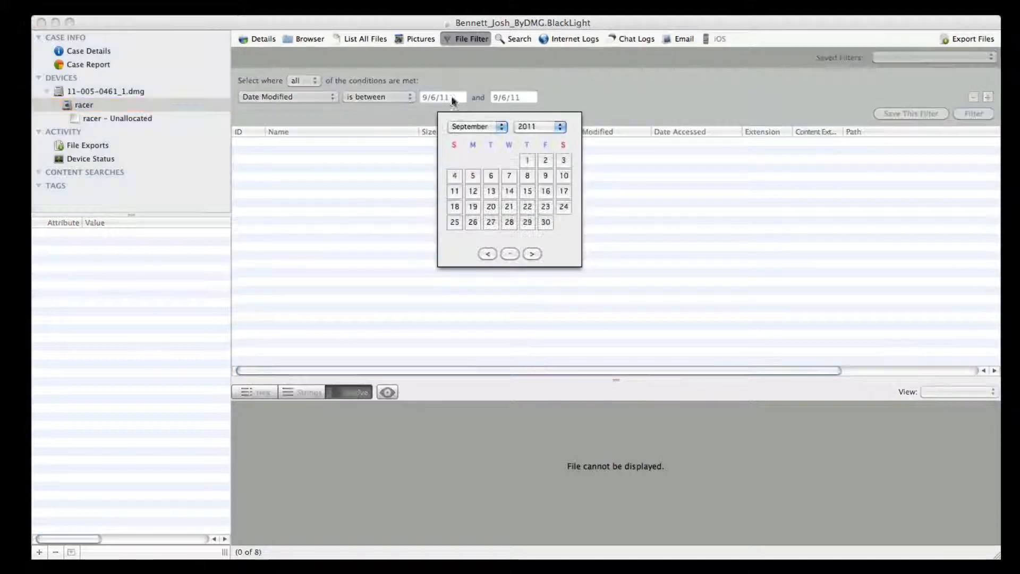
click(490, 128)
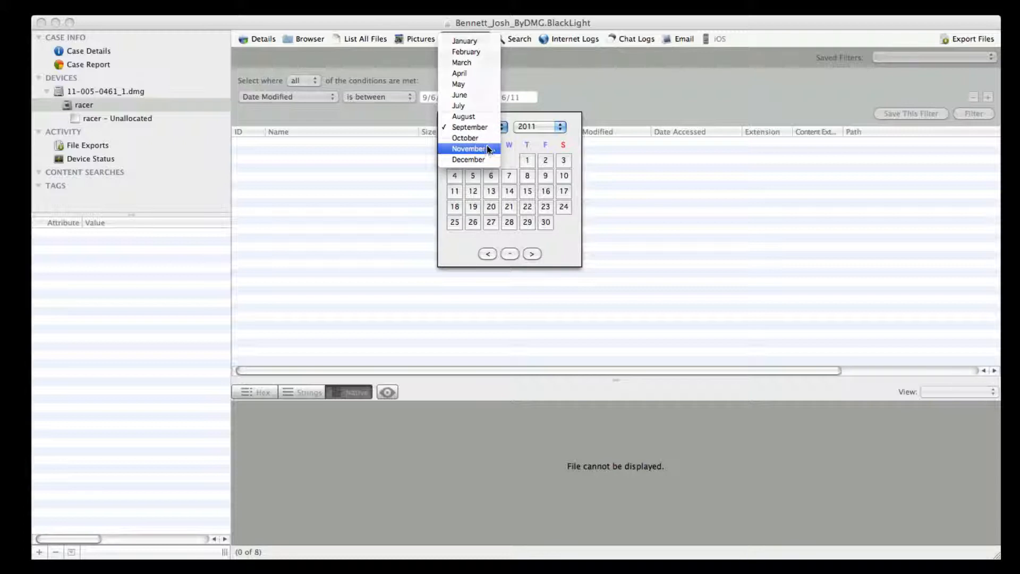
click(488, 149)
click(520, 130)
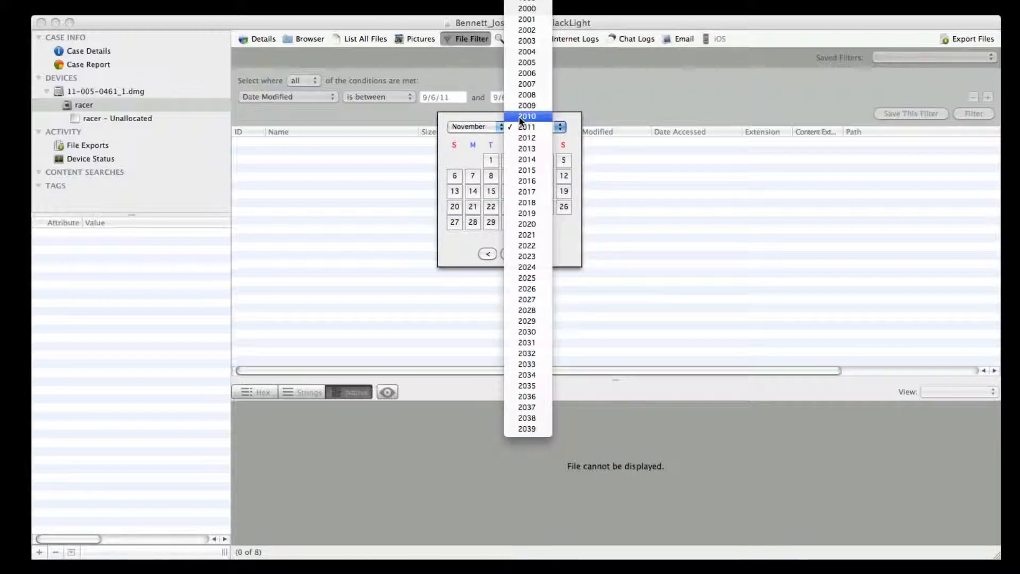
click(526, 116)
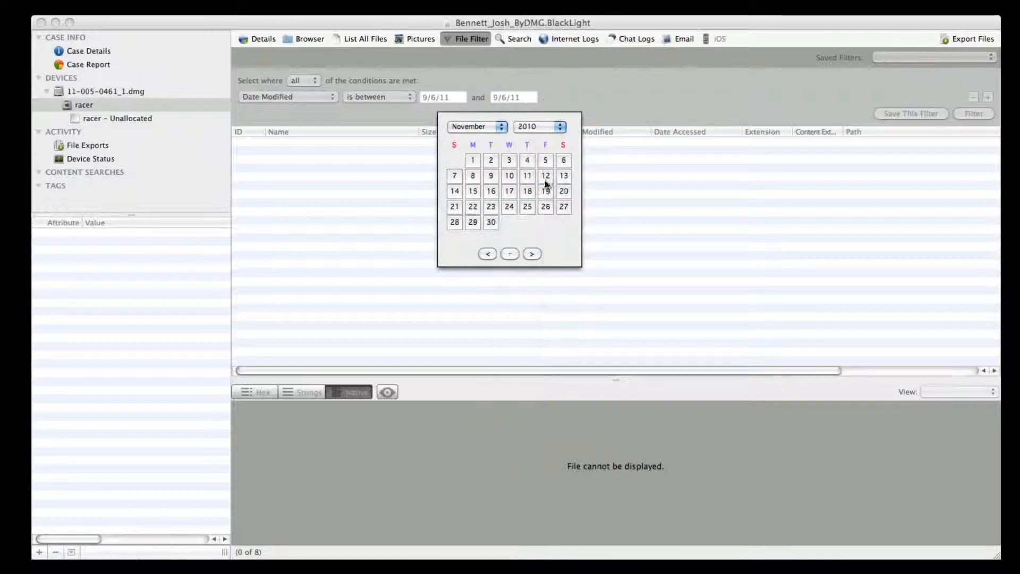
click(527, 206)
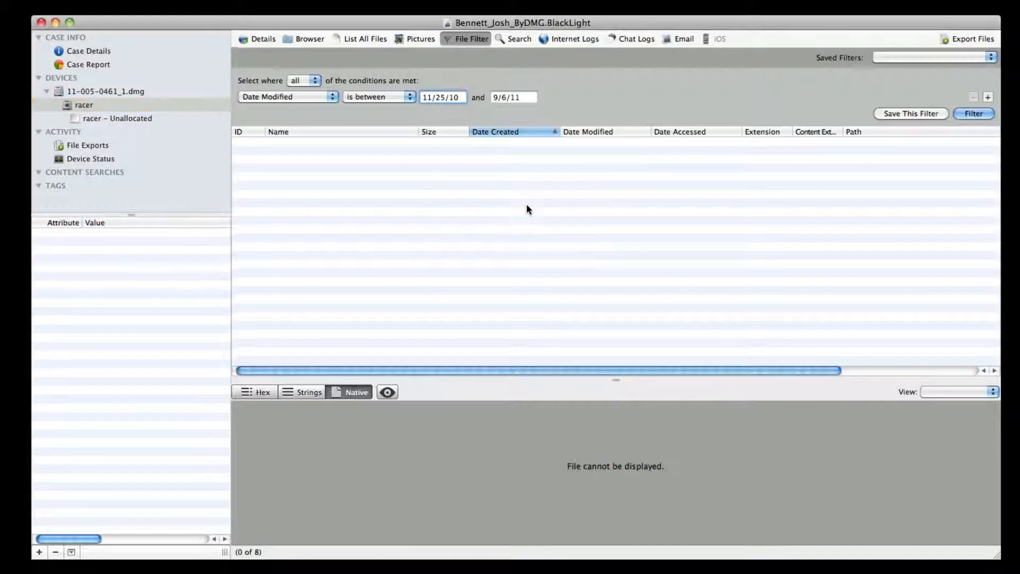
- Set the Date Modified range's end date to November 30, 2010 and run the filter
click(509, 96)
click(479, 126)
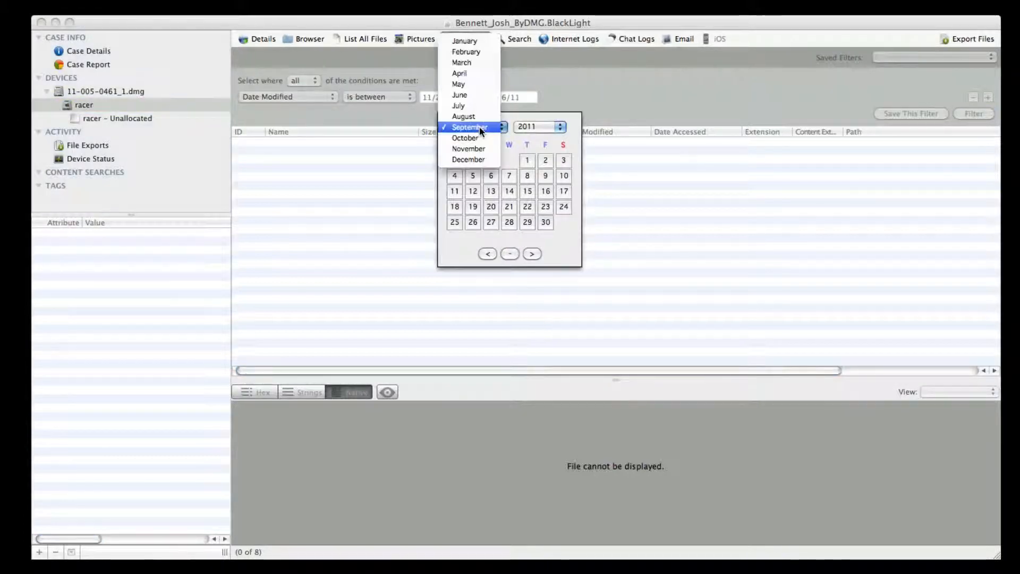
click(479, 150)
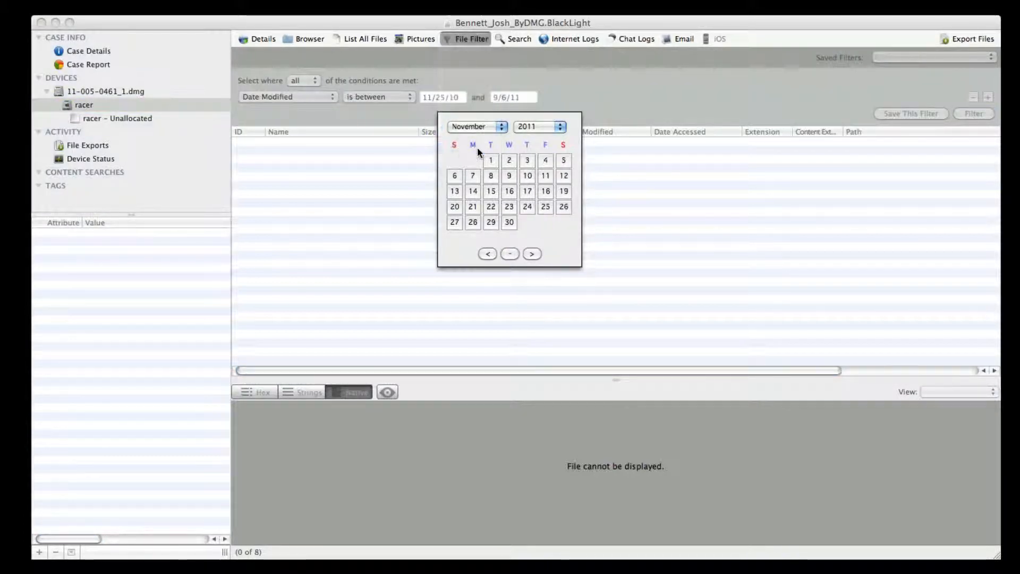
click(527, 126)
click(528, 120)
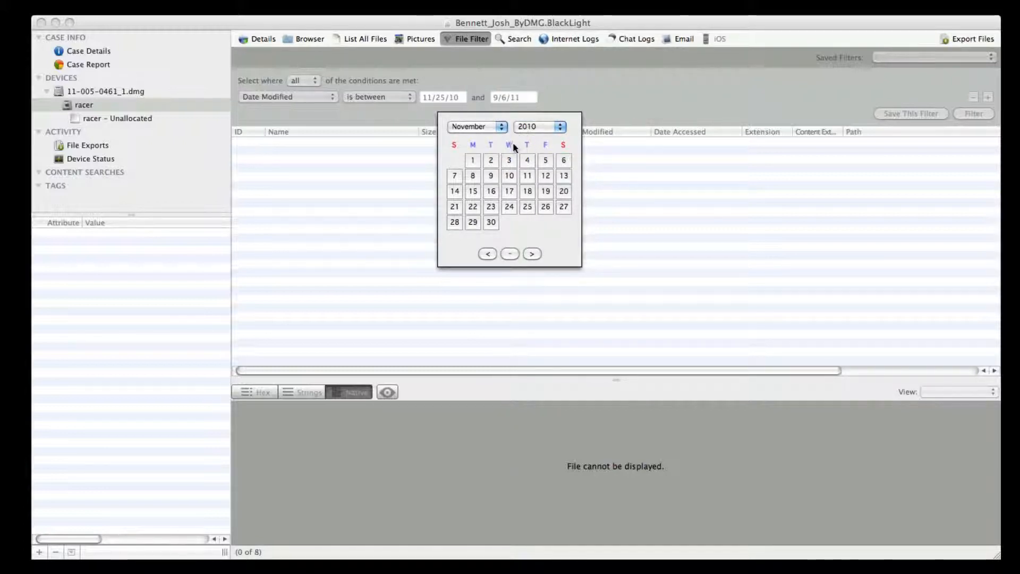
click(493, 221)
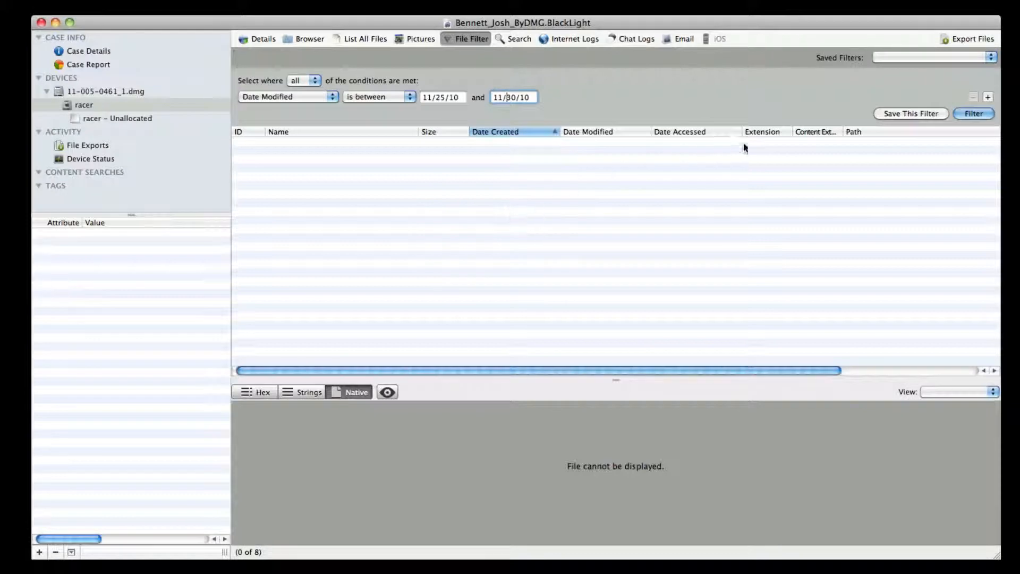
click(955, 118)
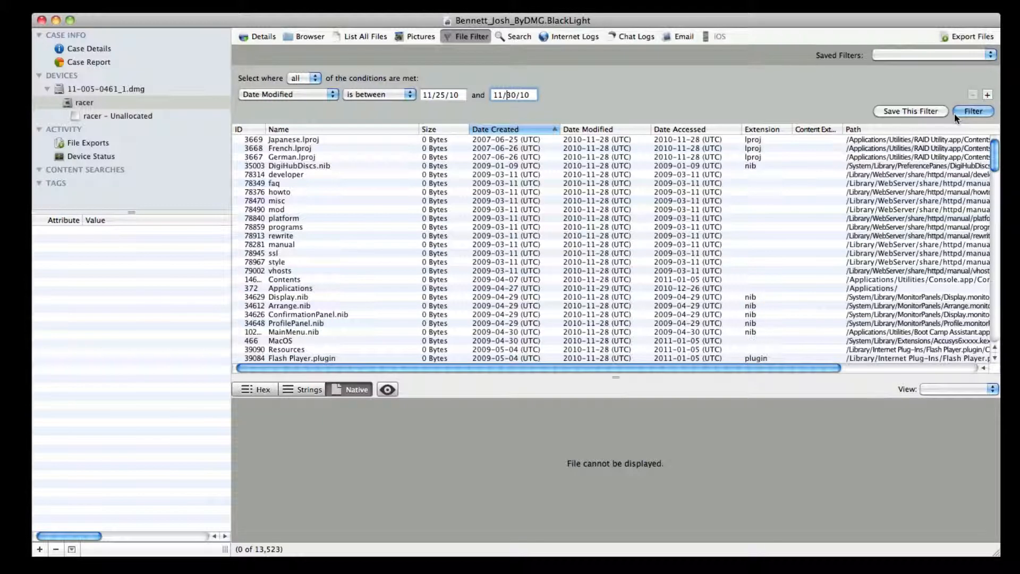
- Add a Known System Files condition set to "Ignore Known System Files" and run the filter
click(987, 95)
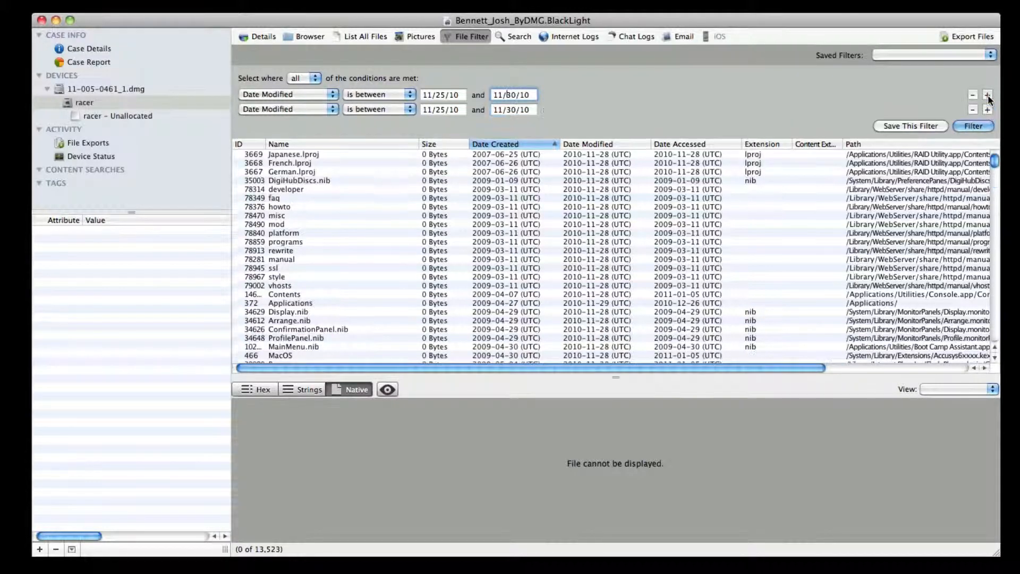
click(320, 112)
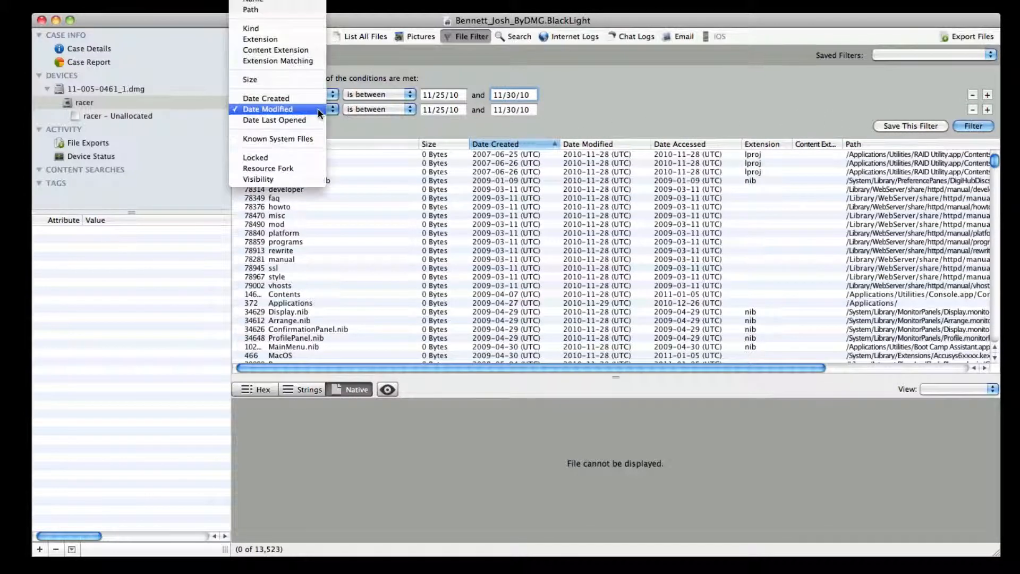
click(314, 137)
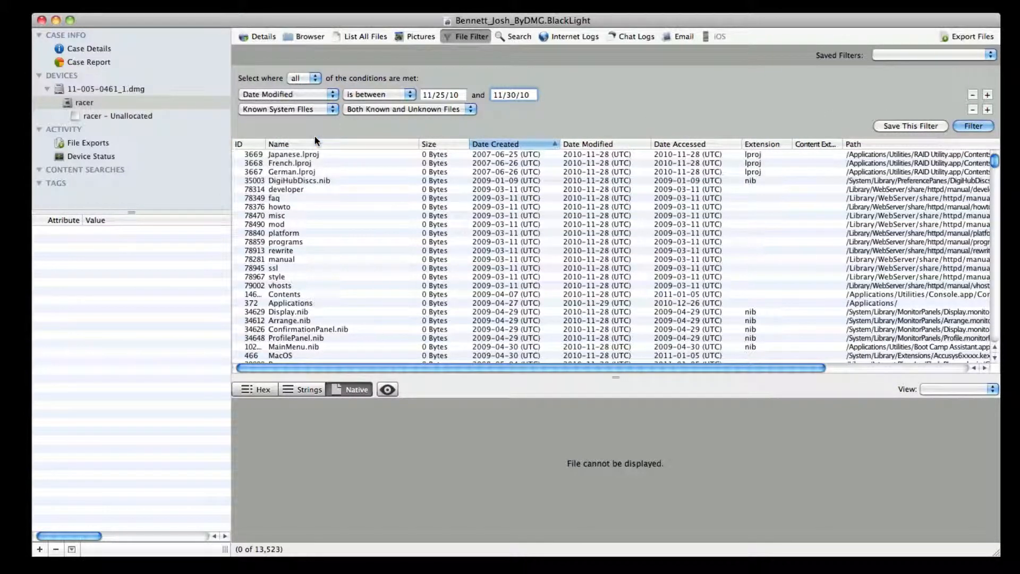
click(364, 111)
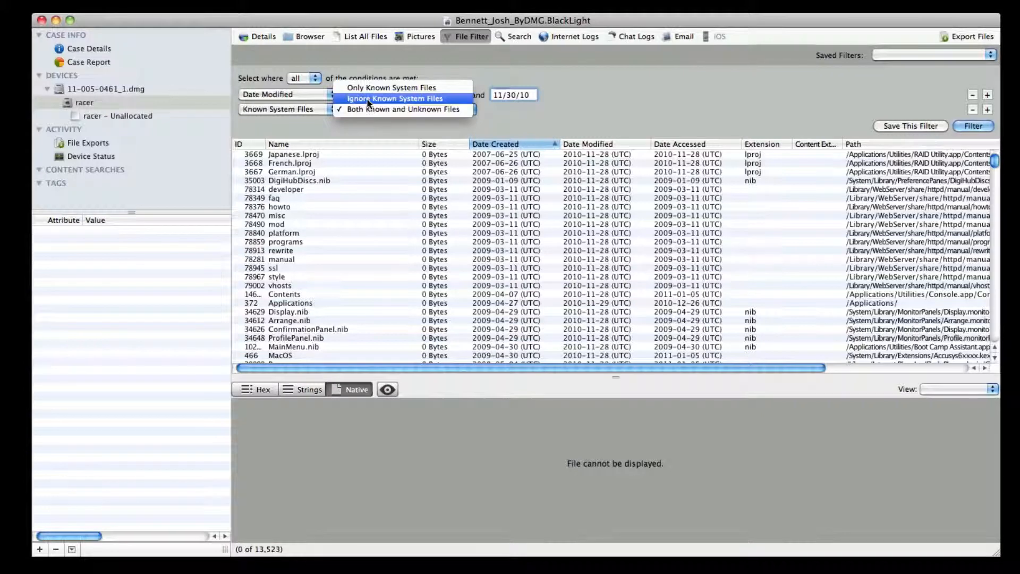
click(415, 97)
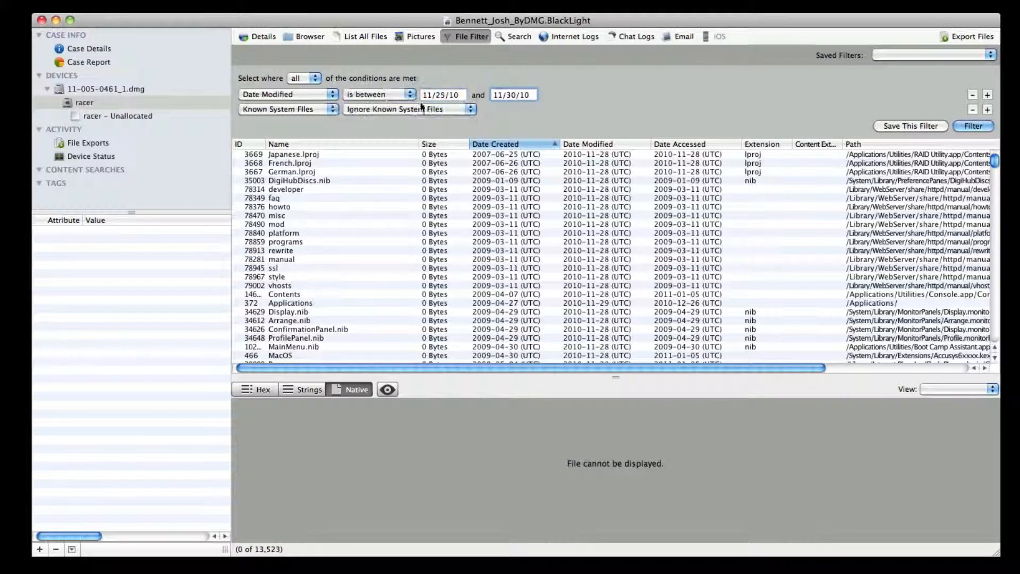
click(987, 125)
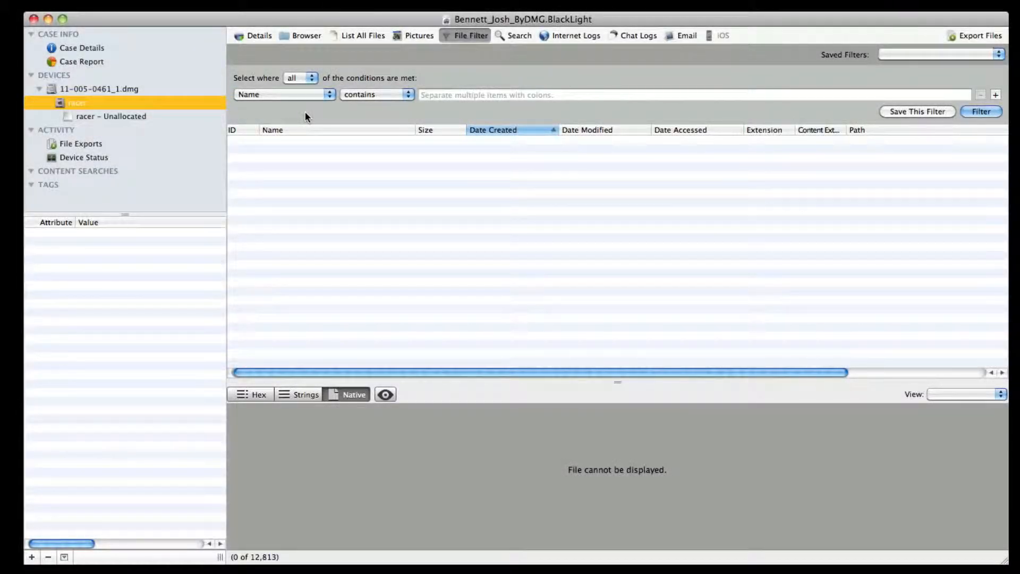
- In the cleared filter, set the condition to Path contains the suspect's home folder path under /Users
click(305, 95)
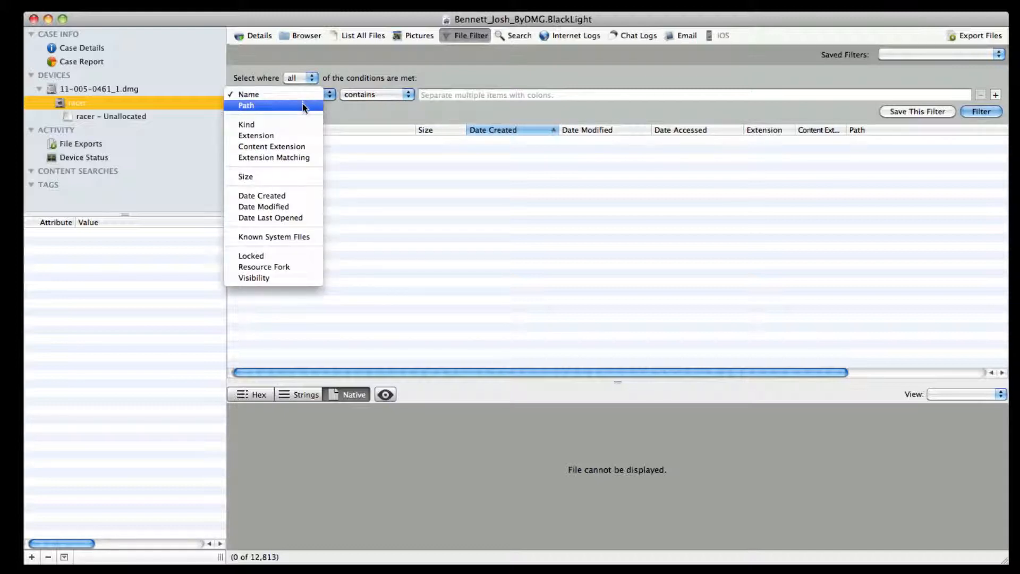
click(304, 106)
click(431, 97)
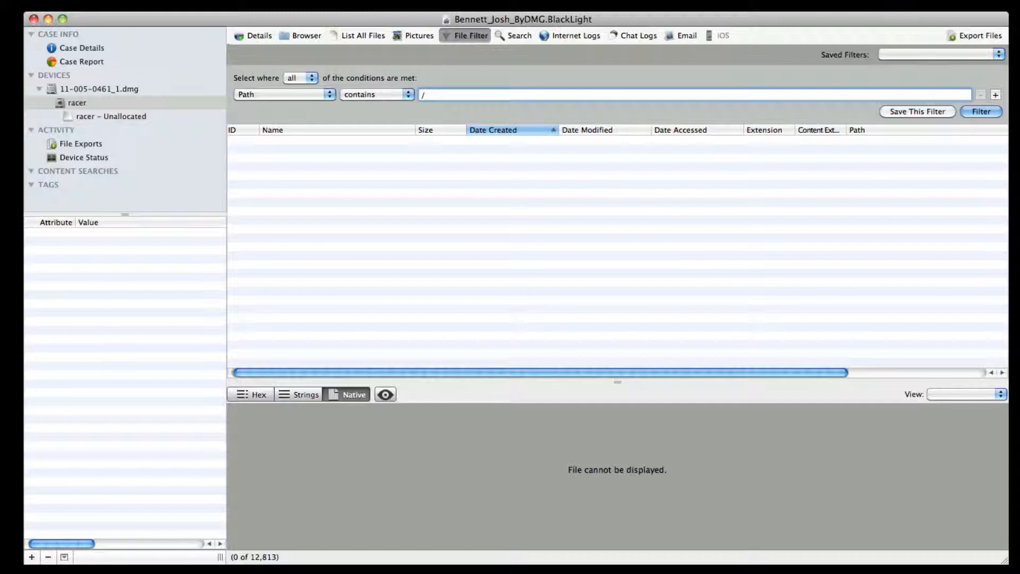
text(/Users/josh)
- Add a second condition, Date Created is between, and set its start date to January 1, 2010
click(996, 94)
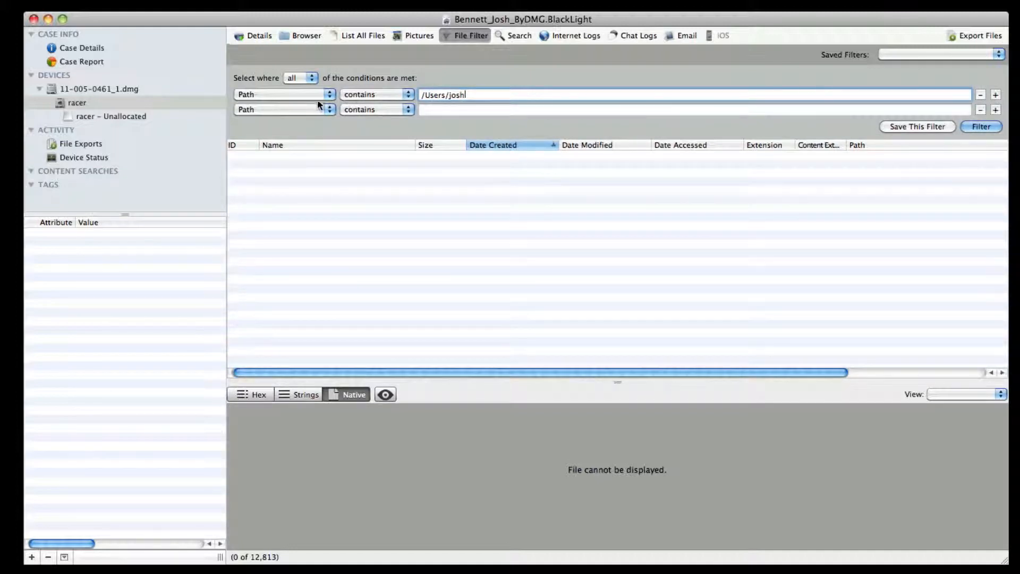
click(305, 109)
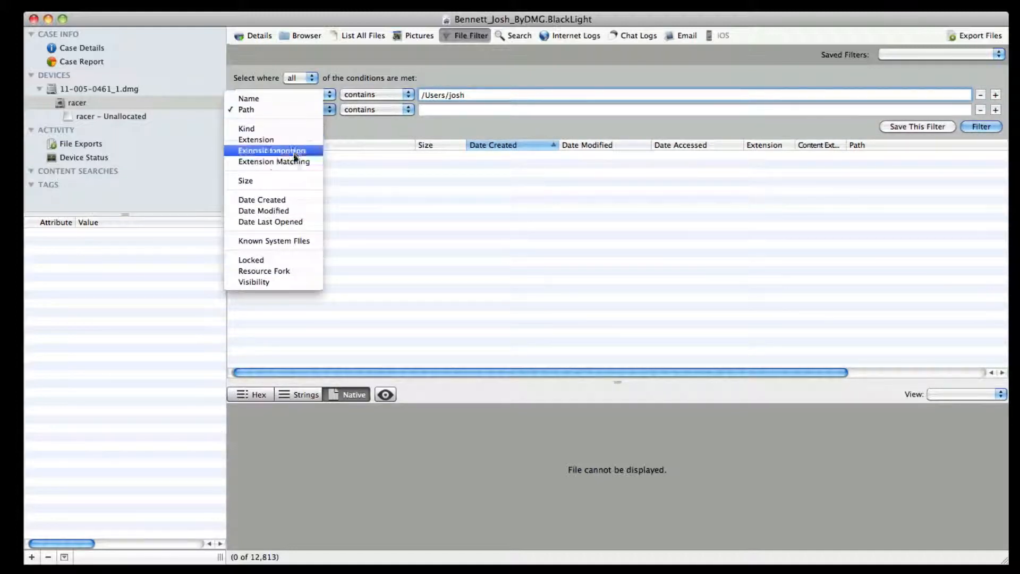
click(288, 199)
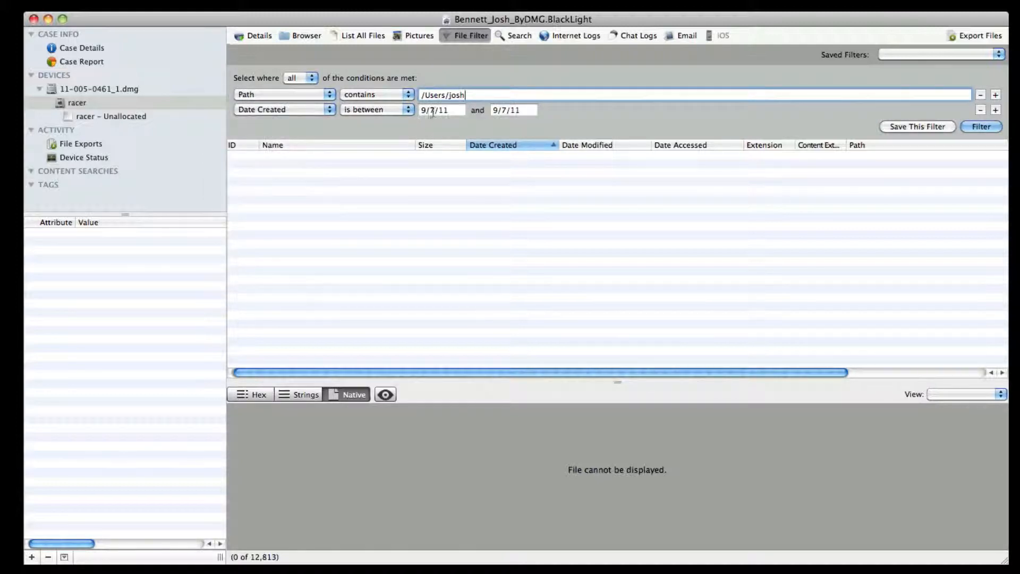
click(433, 110)
click(460, 125)
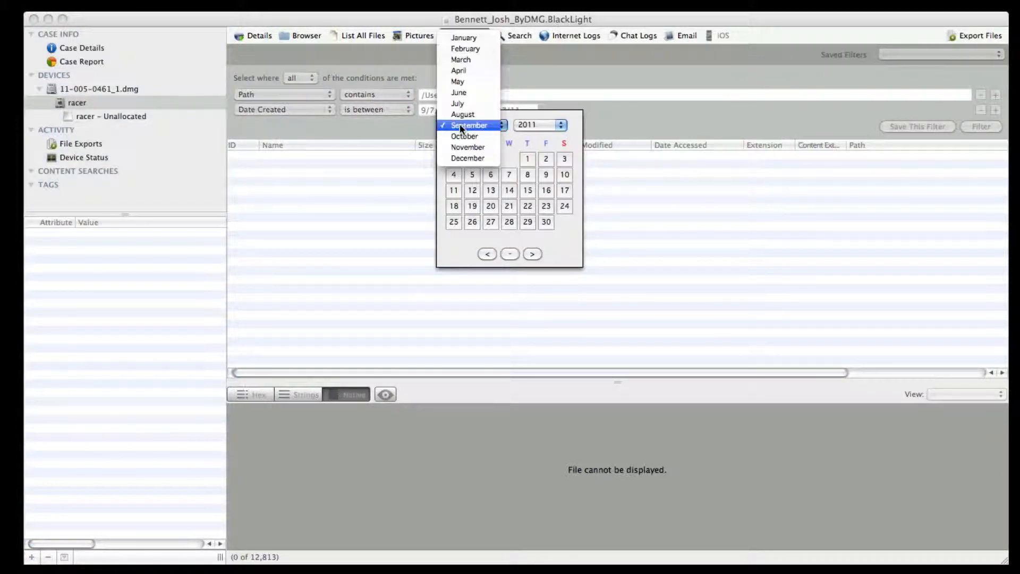
click(467, 38)
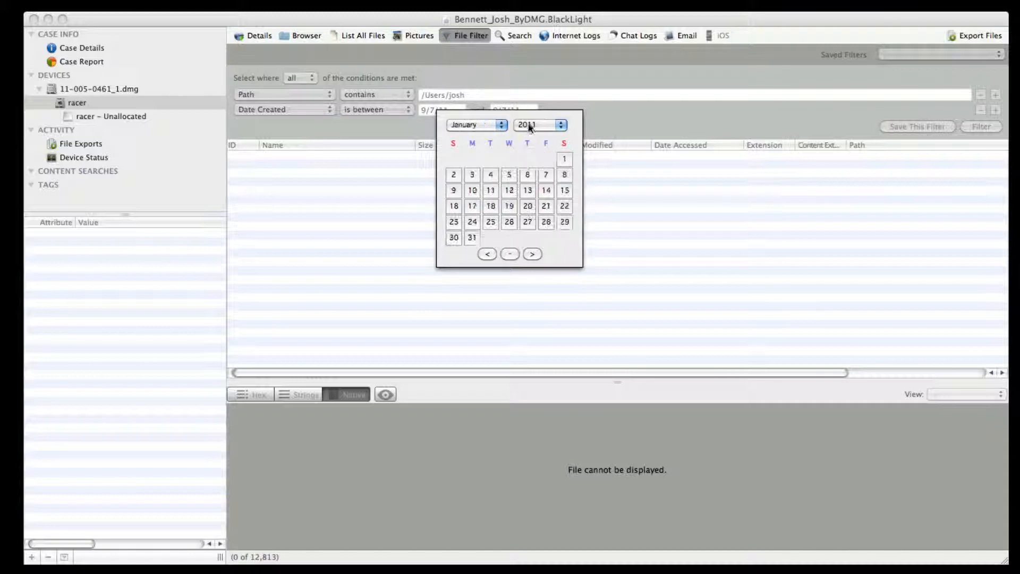
click(548, 125)
click(547, 116)
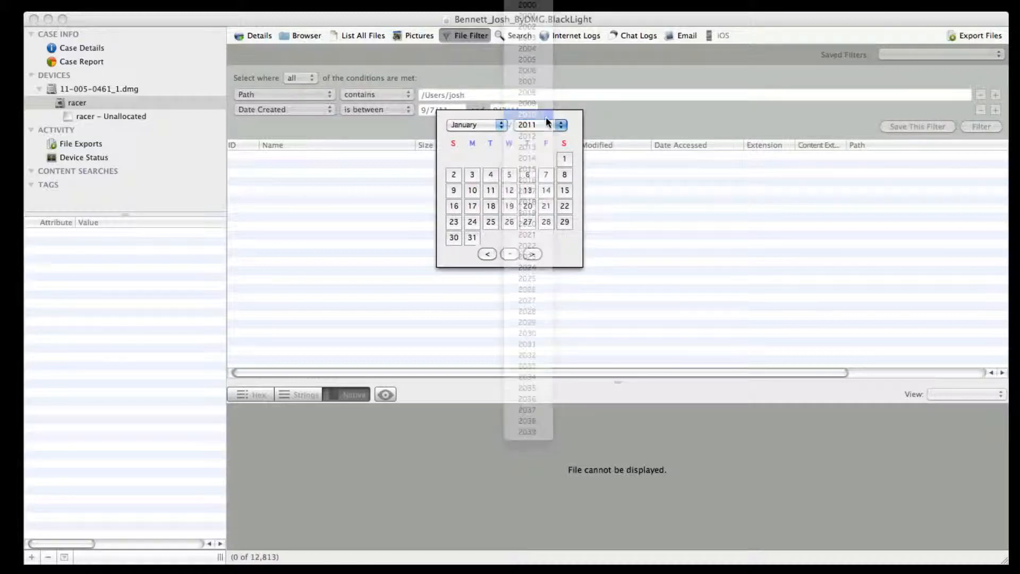
click(547, 156)
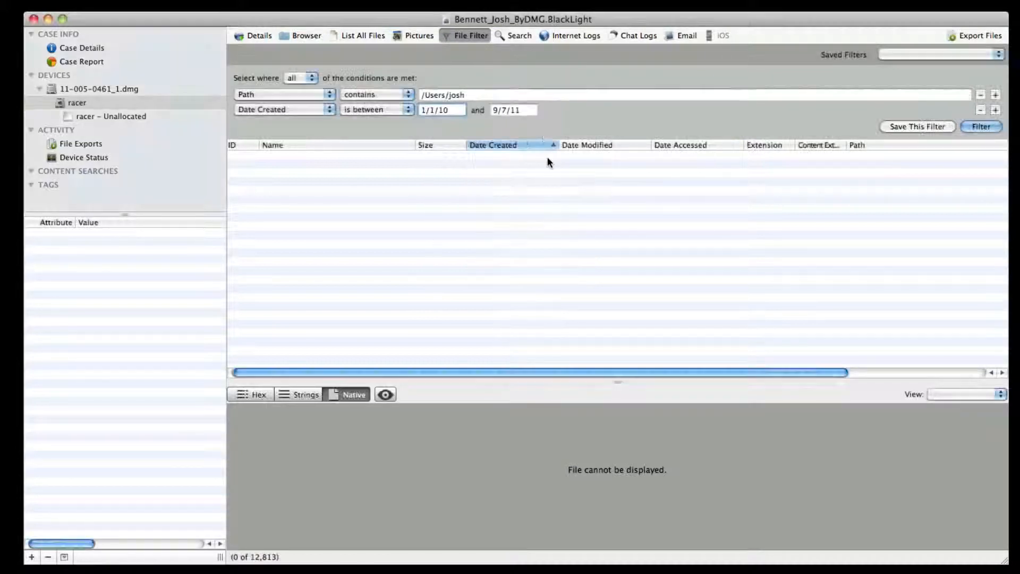
- Set the Date Created range's end date to December 31, 2010
click(523, 112)
click(486, 123)
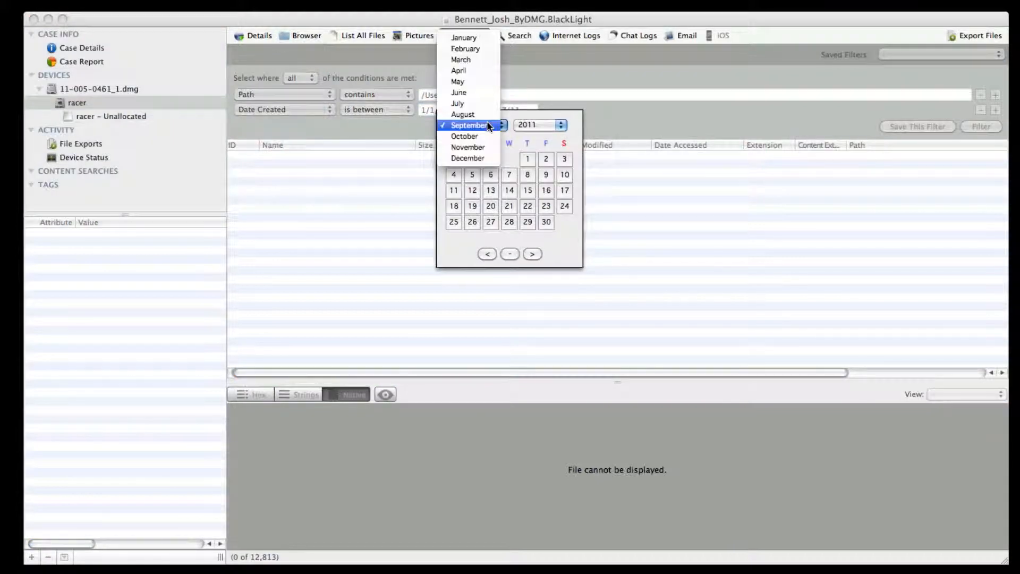
click(468, 158)
click(524, 126)
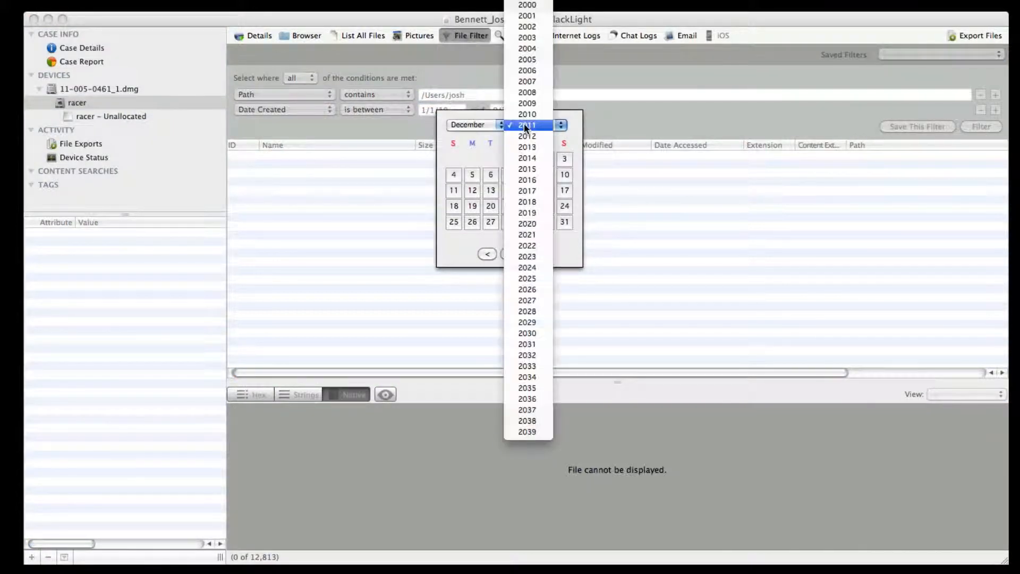
click(527, 113)
click(548, 219)
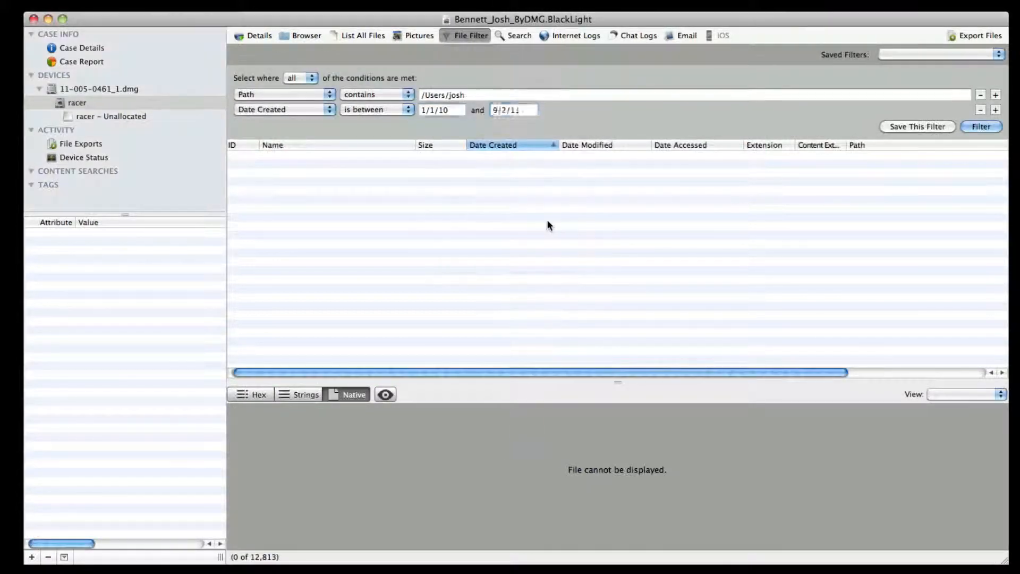
- Add a third condition, Known System Files set to "Ignore Known System Files", and run the home-folder filter
click(996, 109)
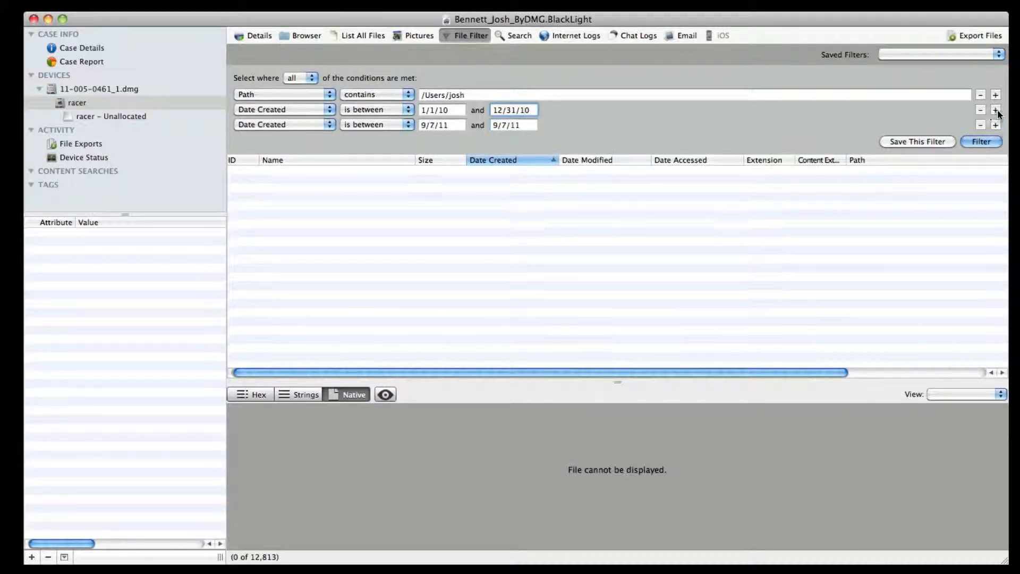
click(311, 125)
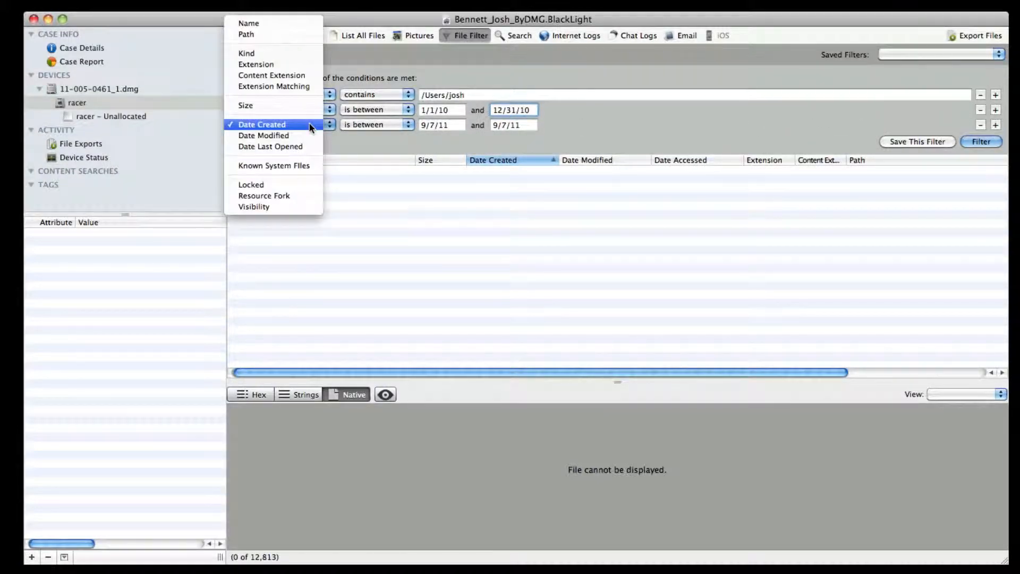
click(303, 164)
click(422, 126)
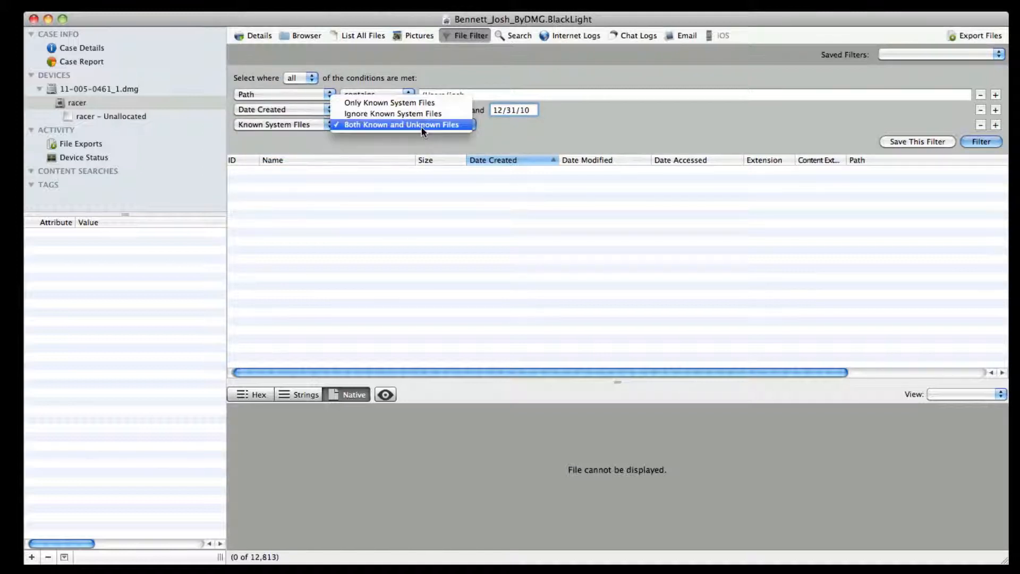
click(422, 115)
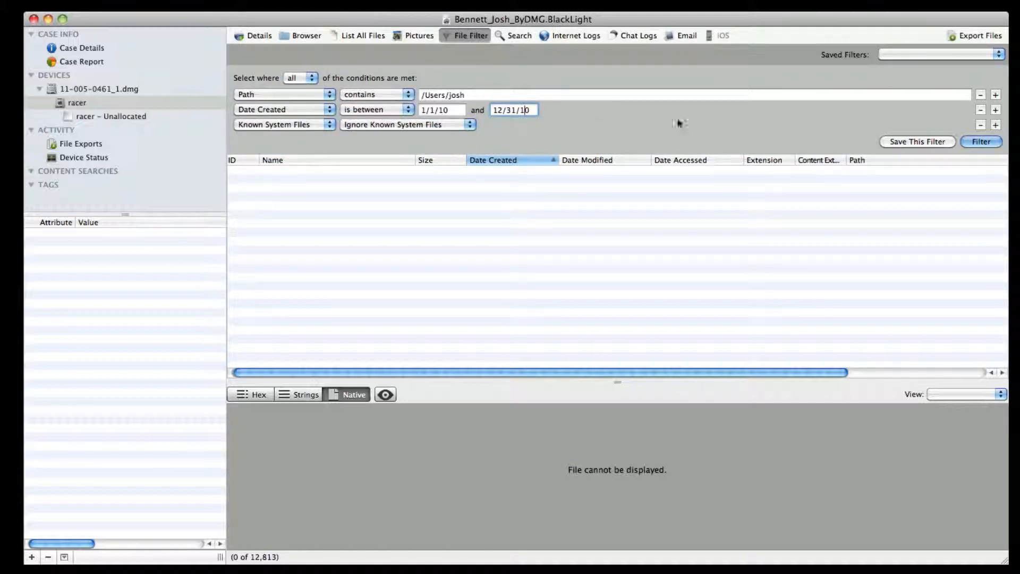
click(964, 141)
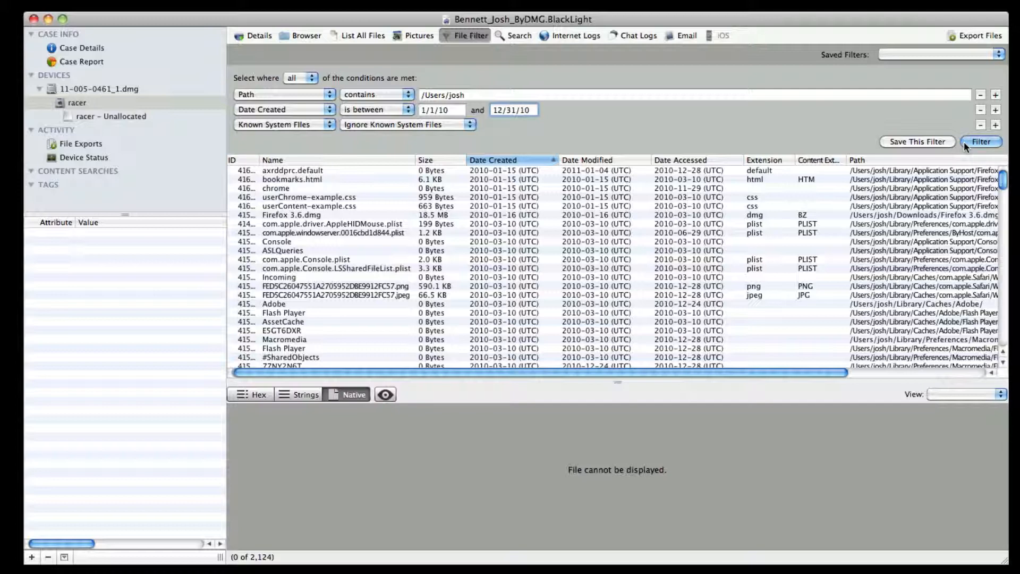
- Switch to the volume's pictures and show only those in the current File Filter
click(406, 35)
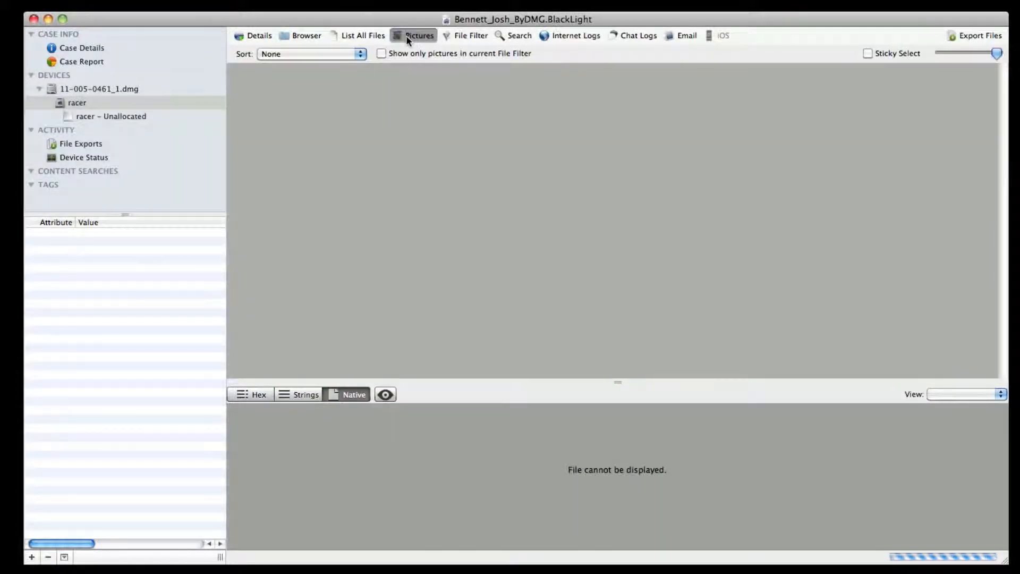
click(383, 52)
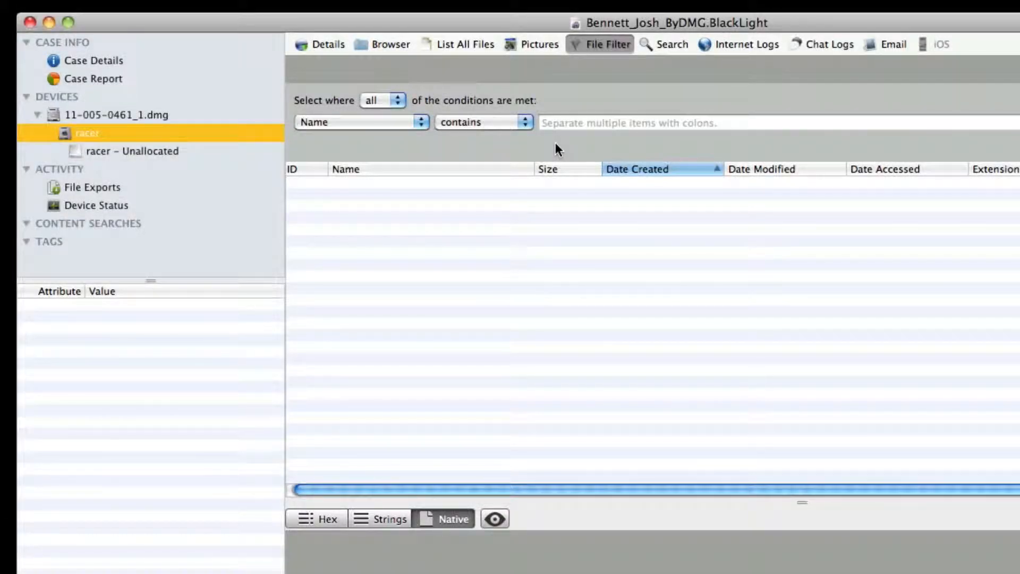
- In the new filter, set the Name contains condition to "recent:finder:dock:desktop"
click(557, 123)
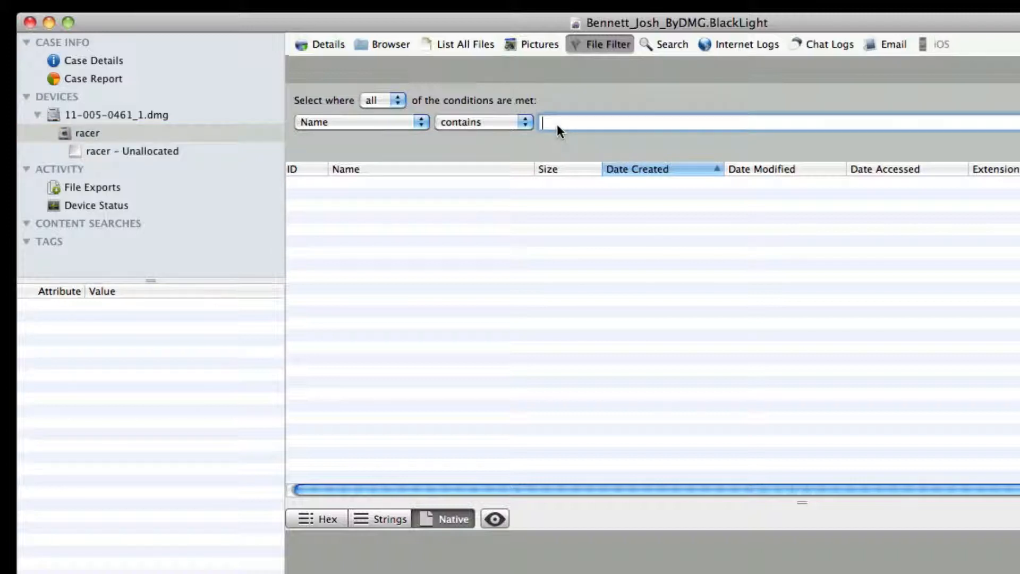
text(recent:finder:dock:desktop)
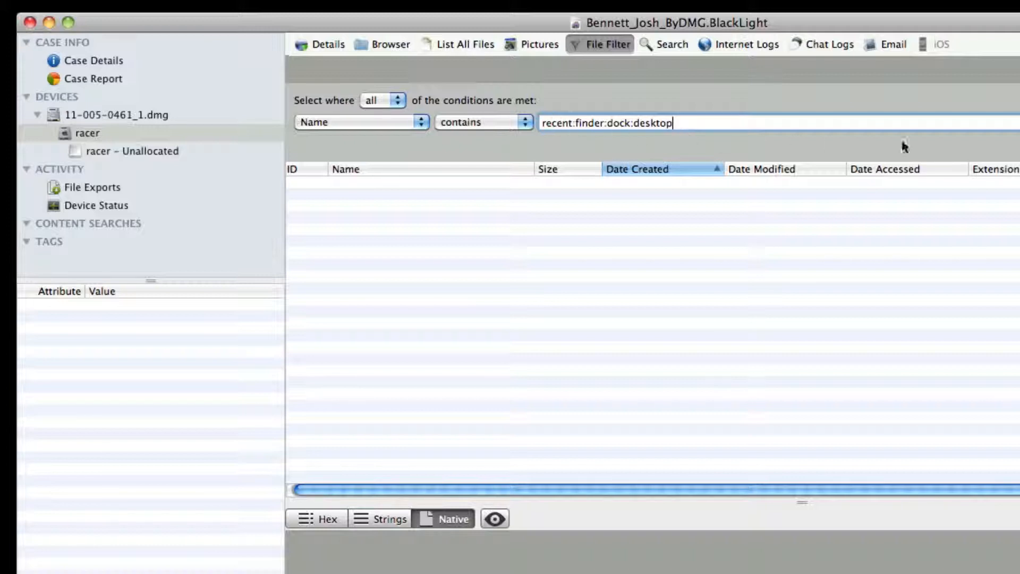
- Add an Extension contains condition with "plist:db" and run the filter
click(1019, 123)
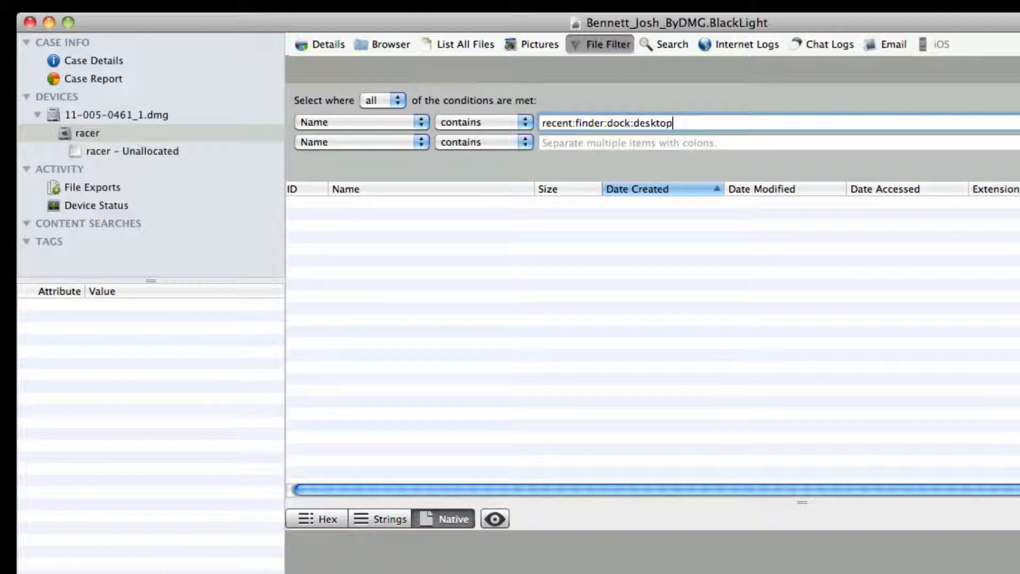
click(379, 140)
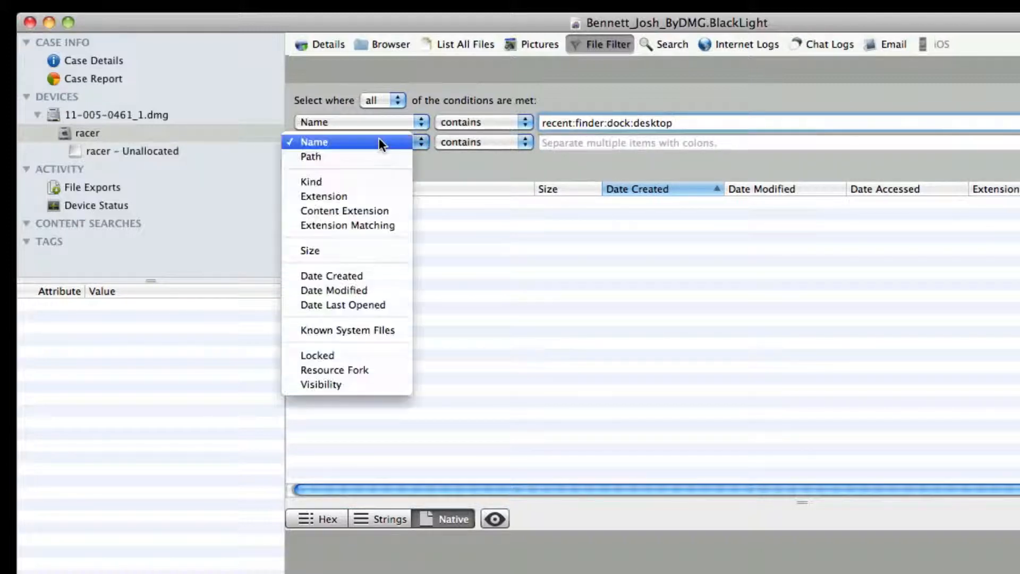
click(372, 197)
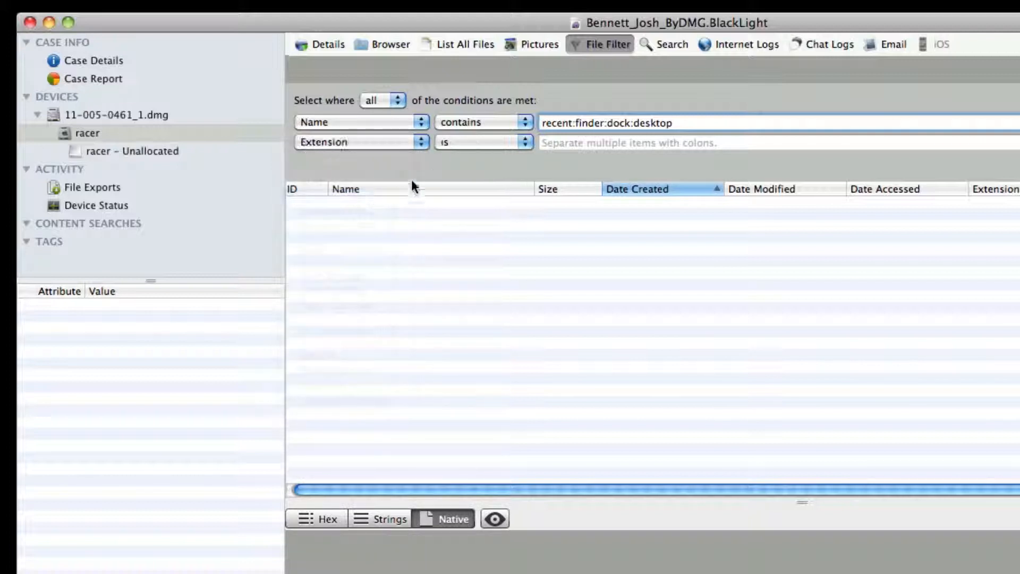
click(468, 142)
click(481, 171)
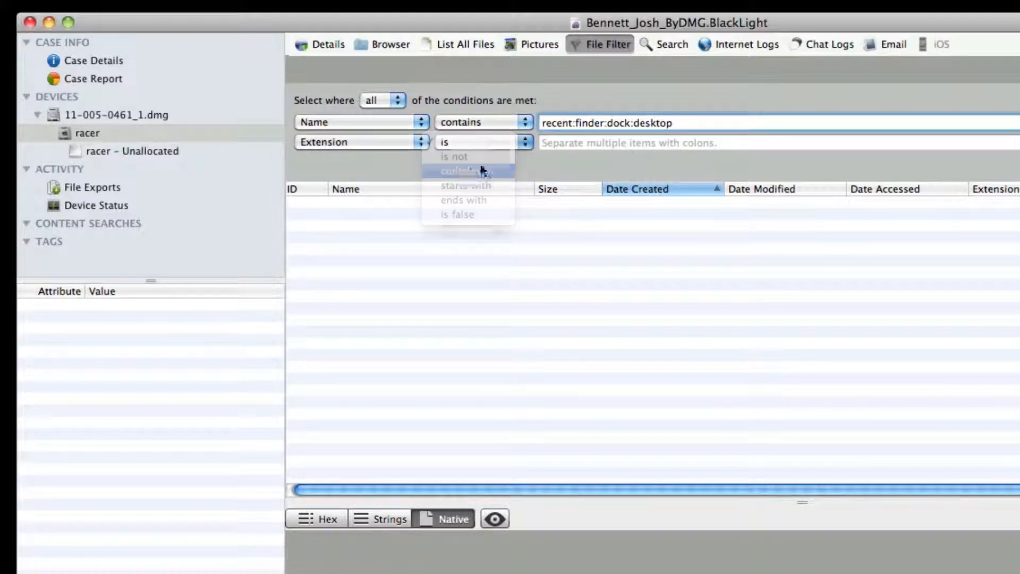
click(552, 144)
text(plist)
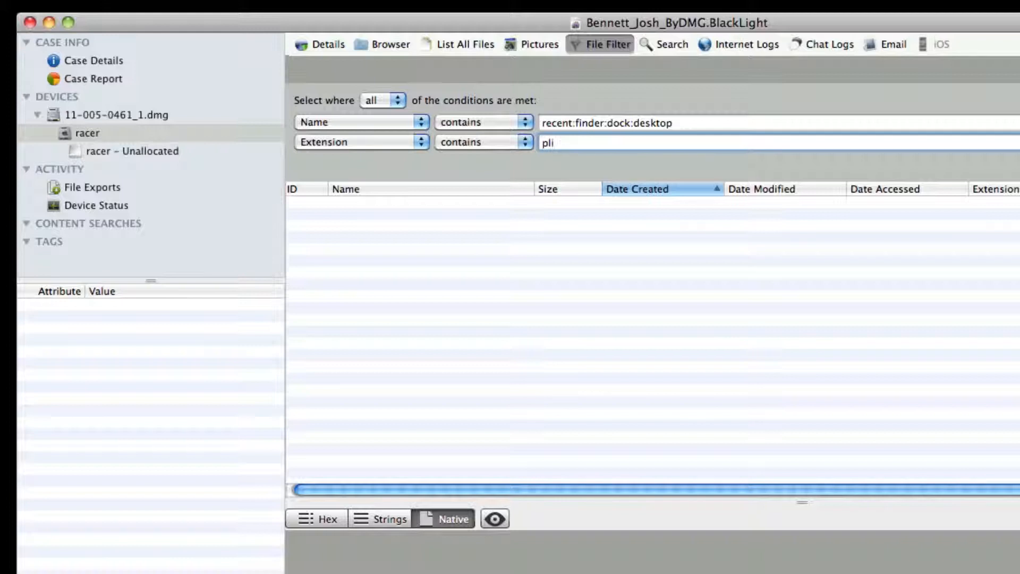
text(:db)
key(Return)
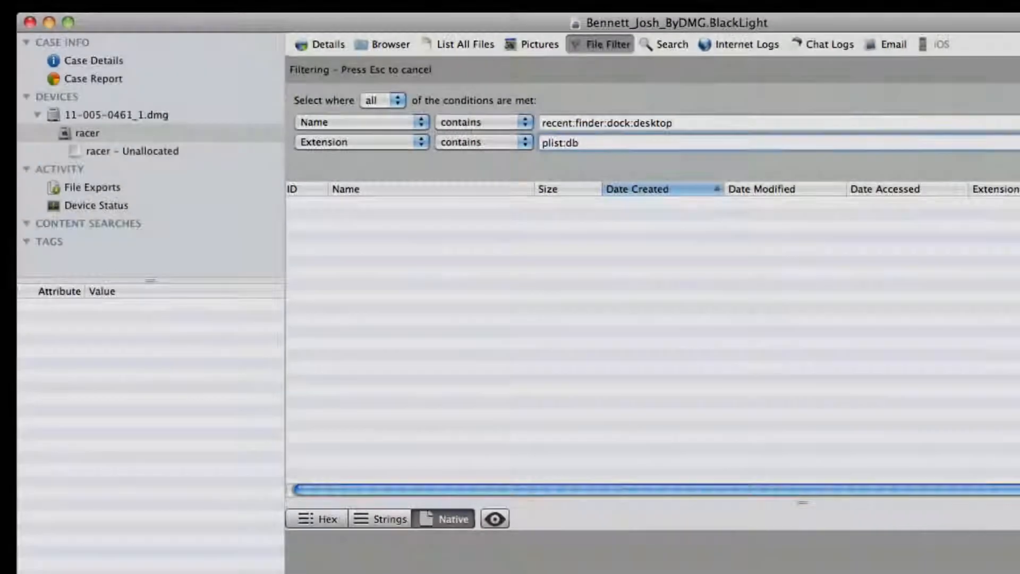